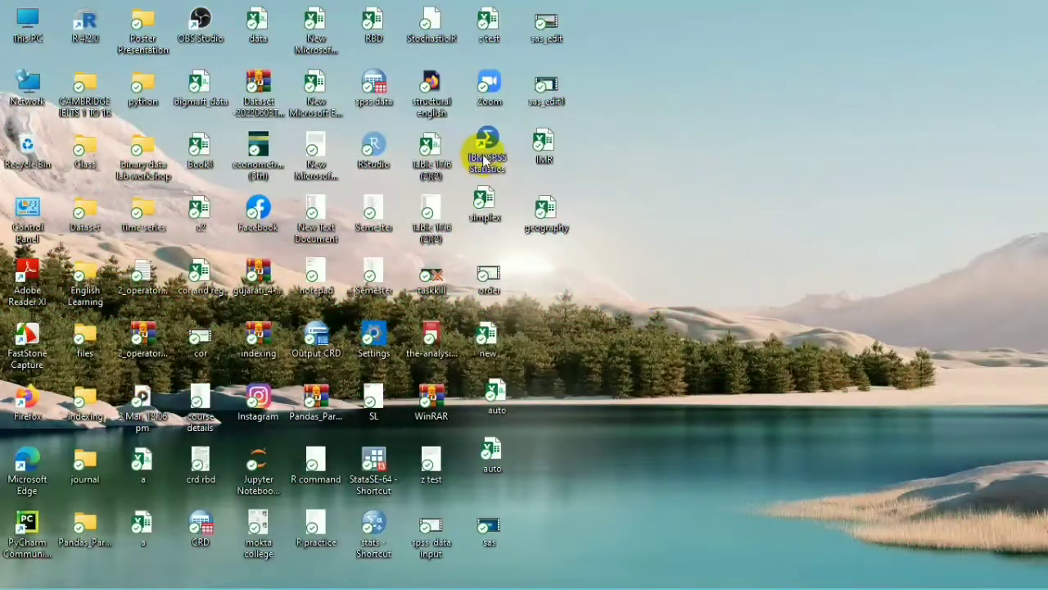
# - Launch IBM SPSS Statistics and dismiss the welcome dialog to reach the empty data editor
pyautogui.doubleClick(483, 155)
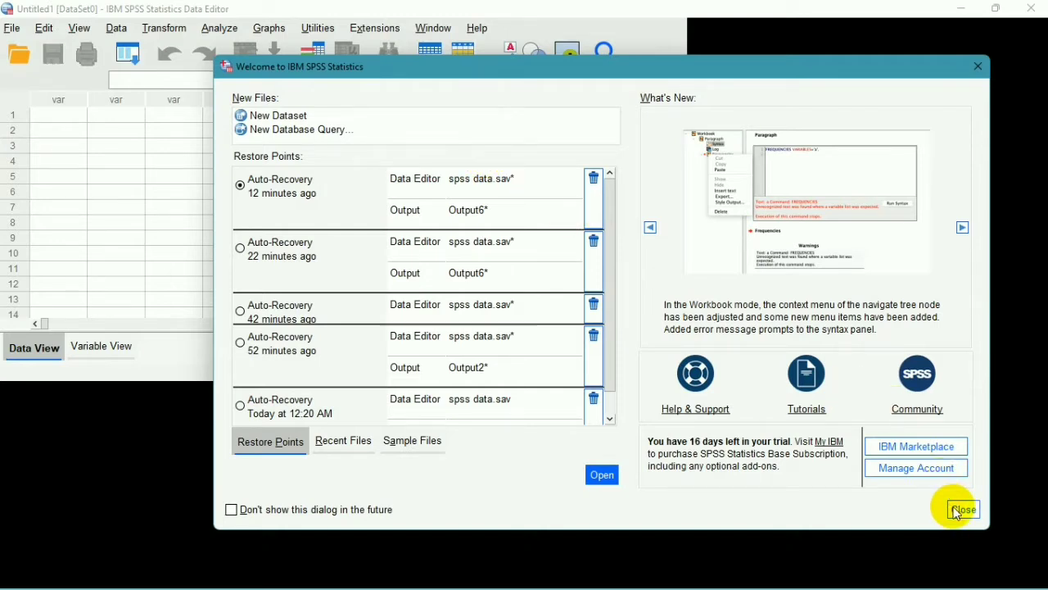
pyautogui.click(957, 511)
pyautogui.click(683, 376)
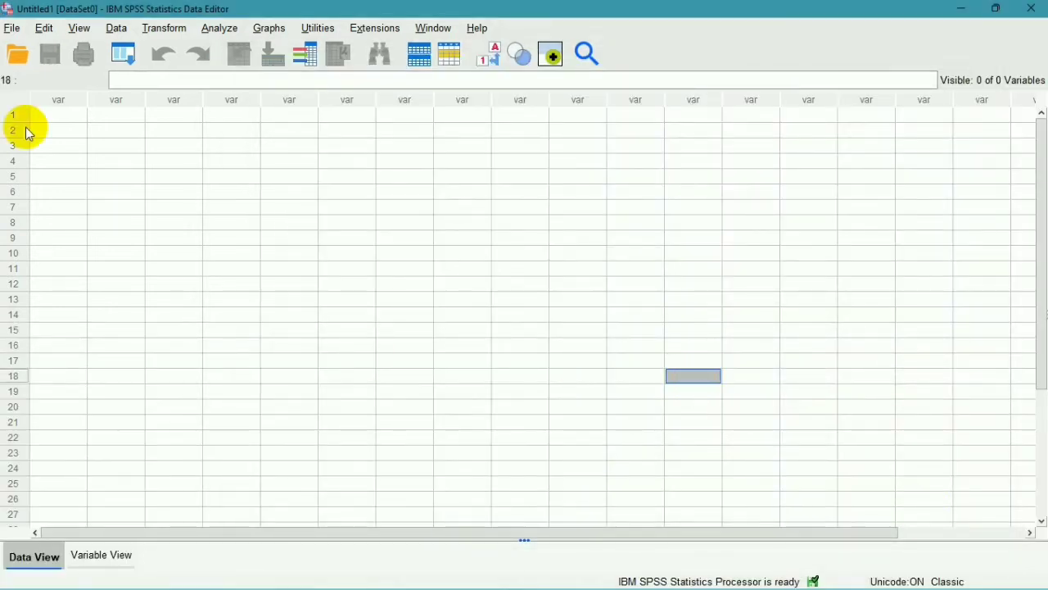
# - Open the data file spss data.sav from the Desktop
pyautogui.click(13, 31)
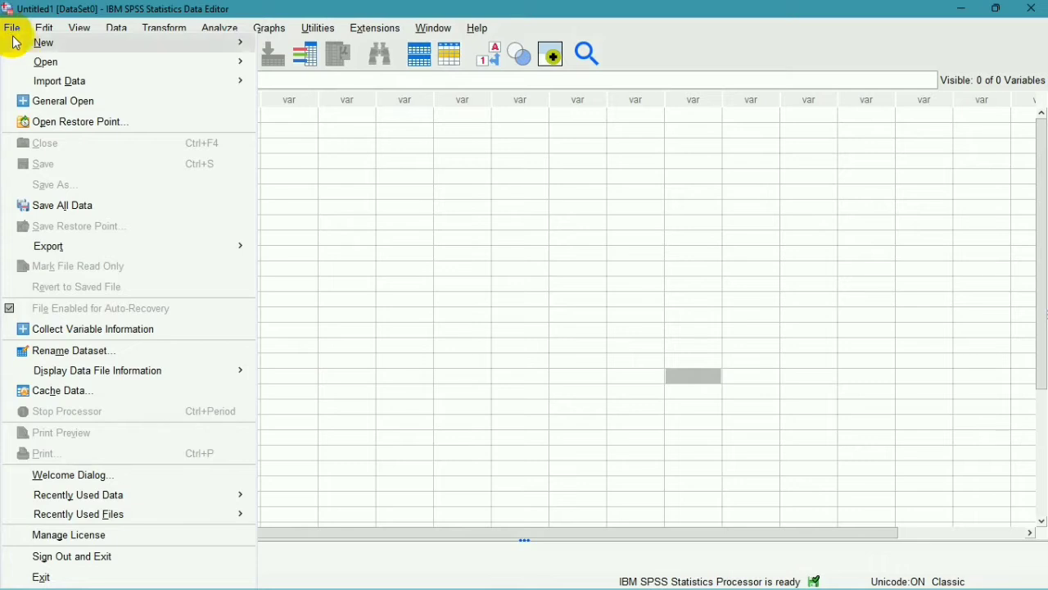
pyautogui.moveTo(33, 67)
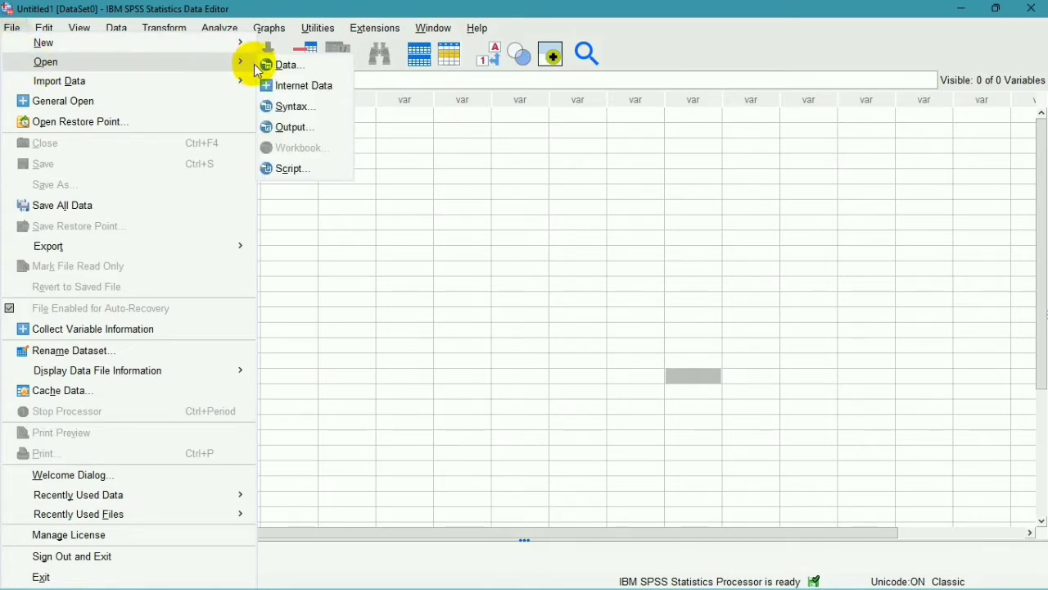
pyautogui.click(279, 69)
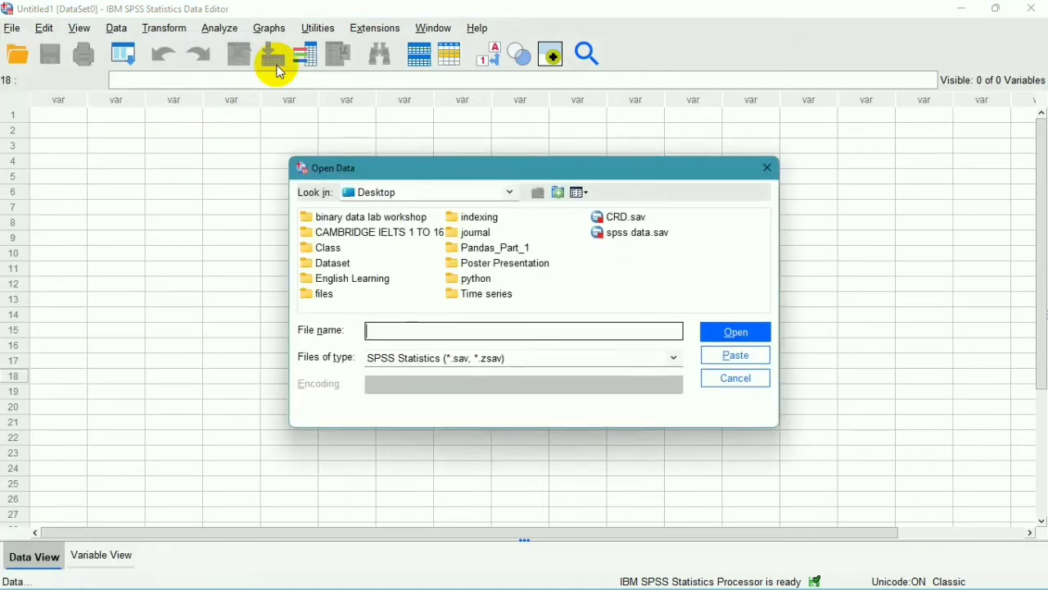
pyautogui.click(612, 237)
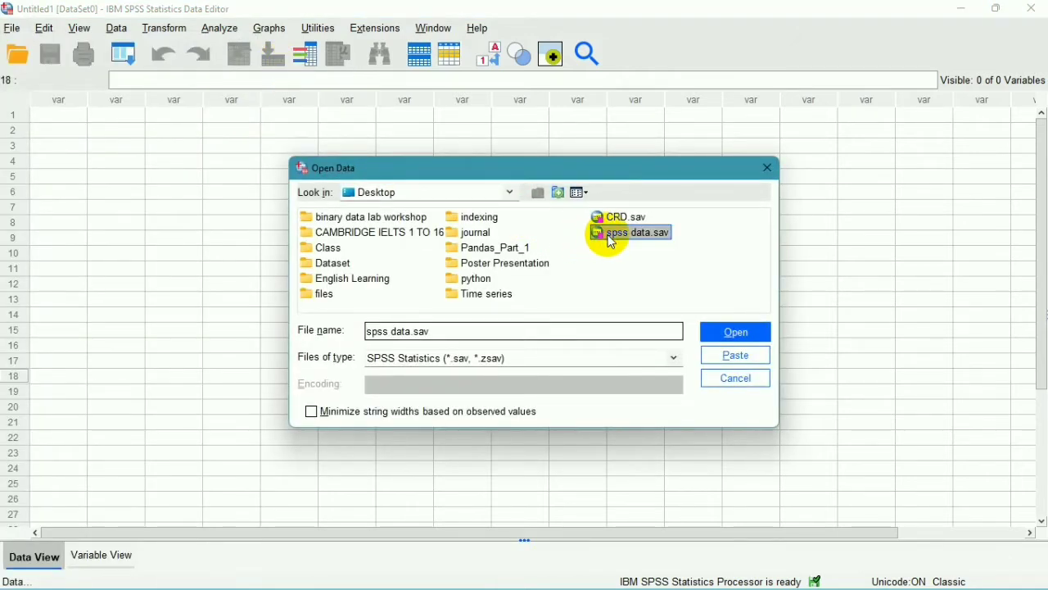
pyautogui.click(709, 336)
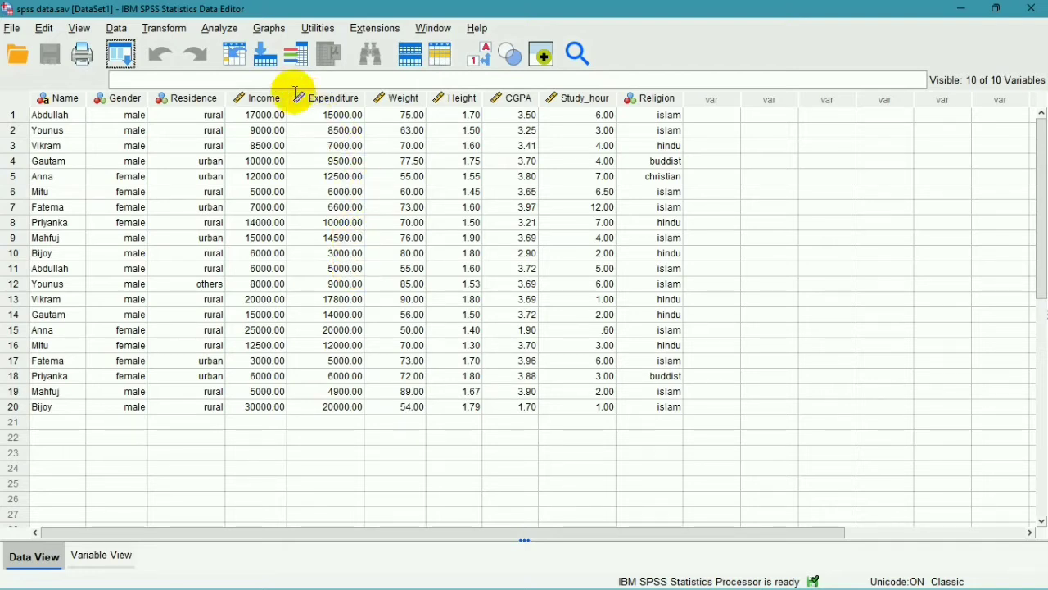
# - Set up a Frequencies analysis with Gender, present_residence and Religion as the variables
pyautogui.click(219, 36)
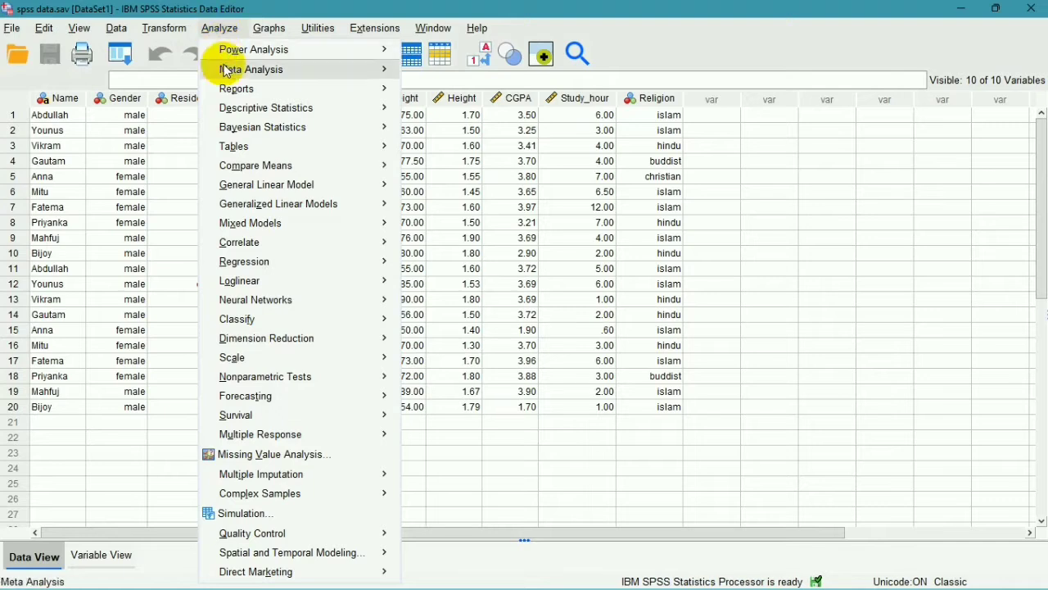
pyautogui.moveTo(226, 108)
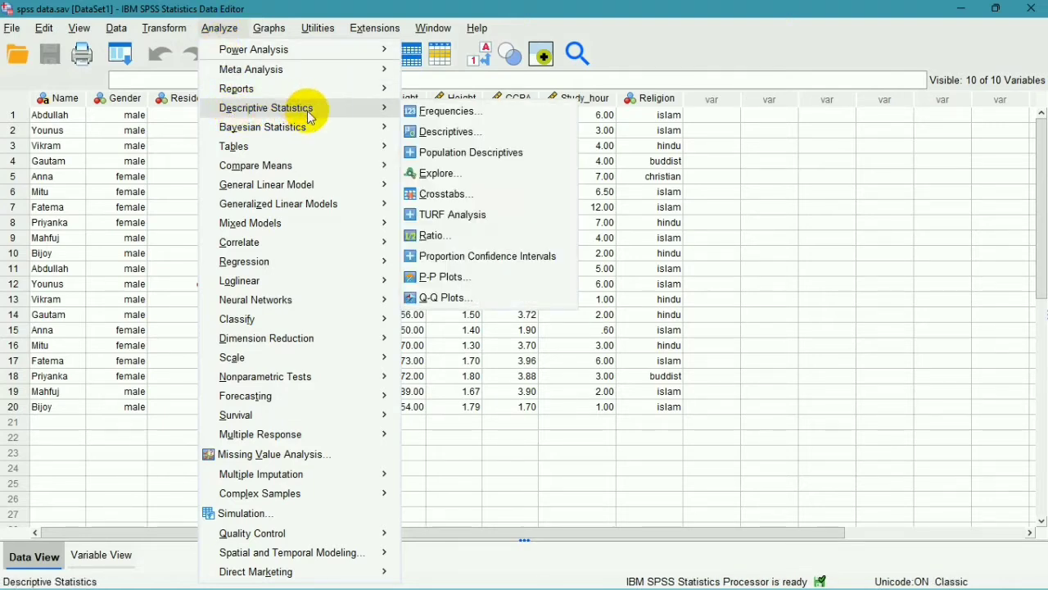
pyautogui.click(443, 113)
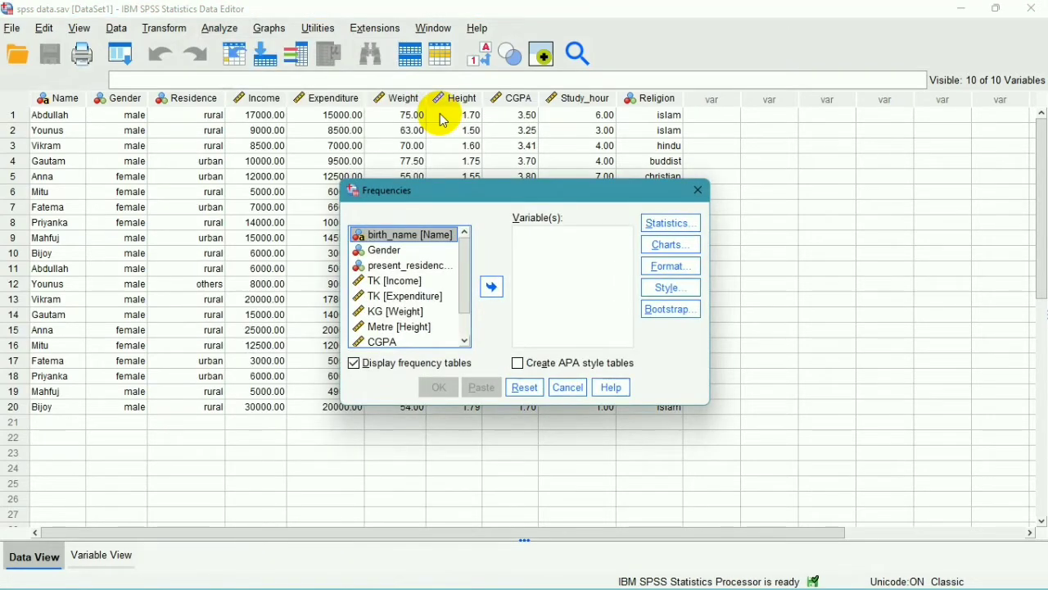
pyautogui.click(368, 251)
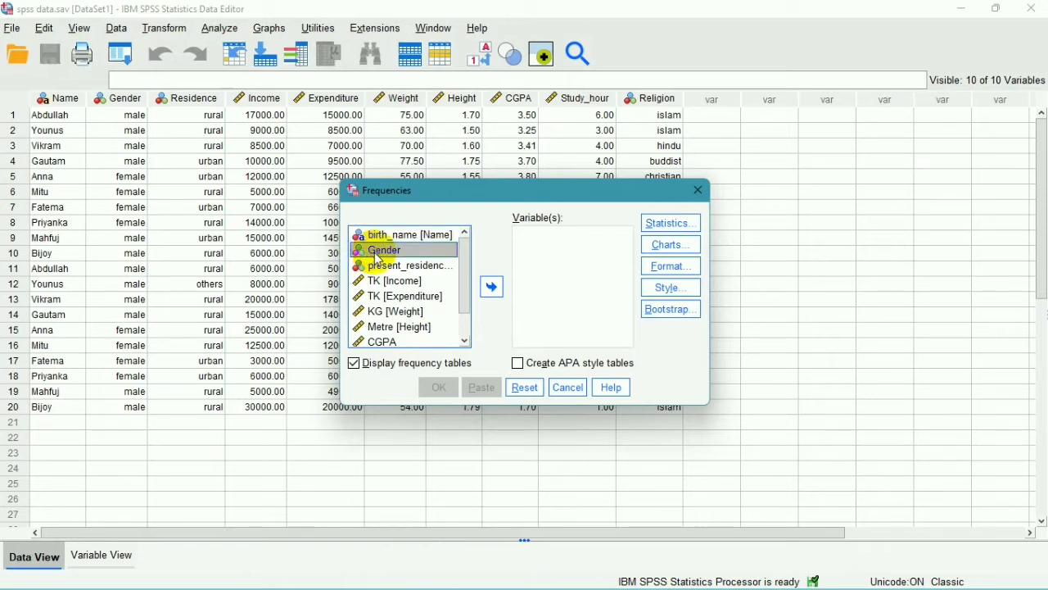
pyautogui.click(494, 286)
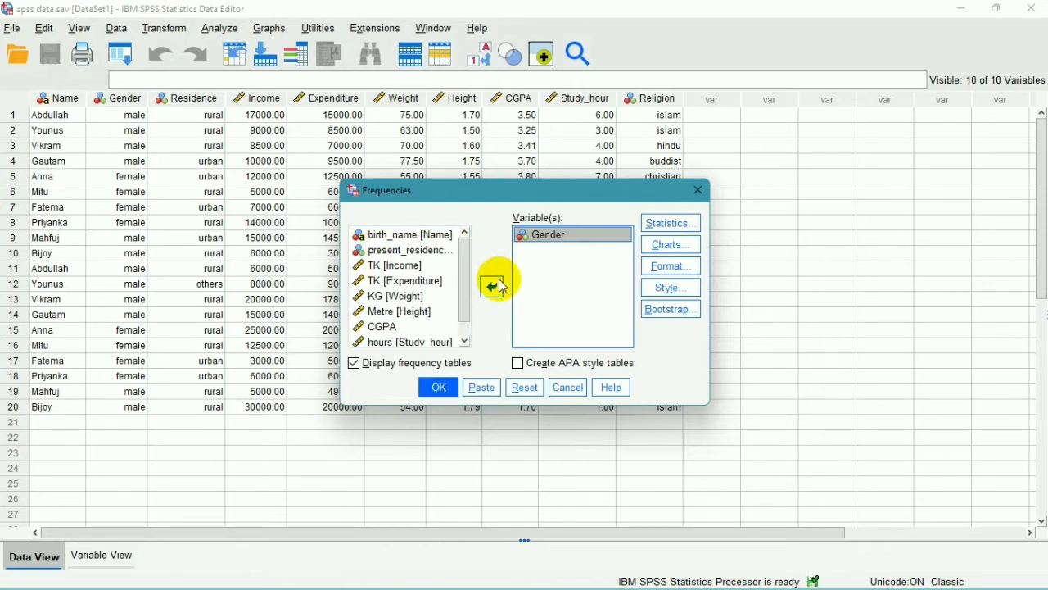
pyautogui.click(411, 251)
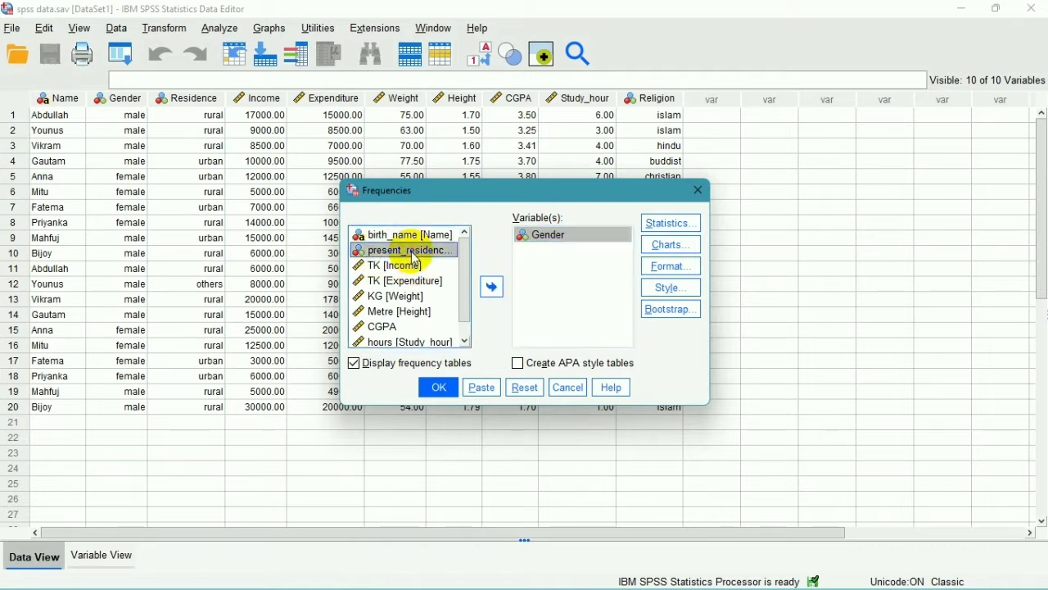
pyautogui.click(492, 288)
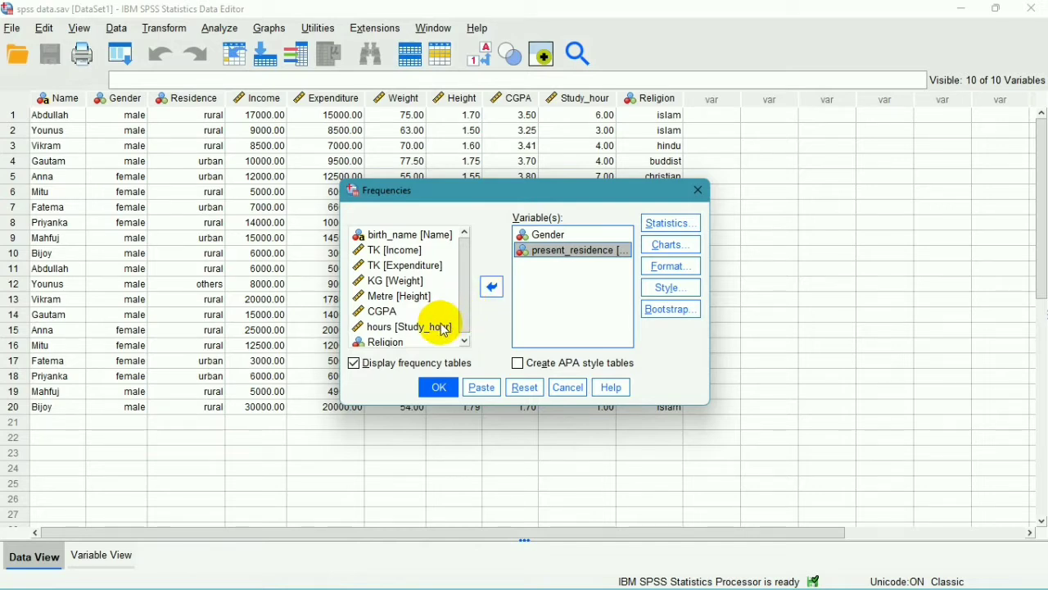
pyautogui.click(383, 342)
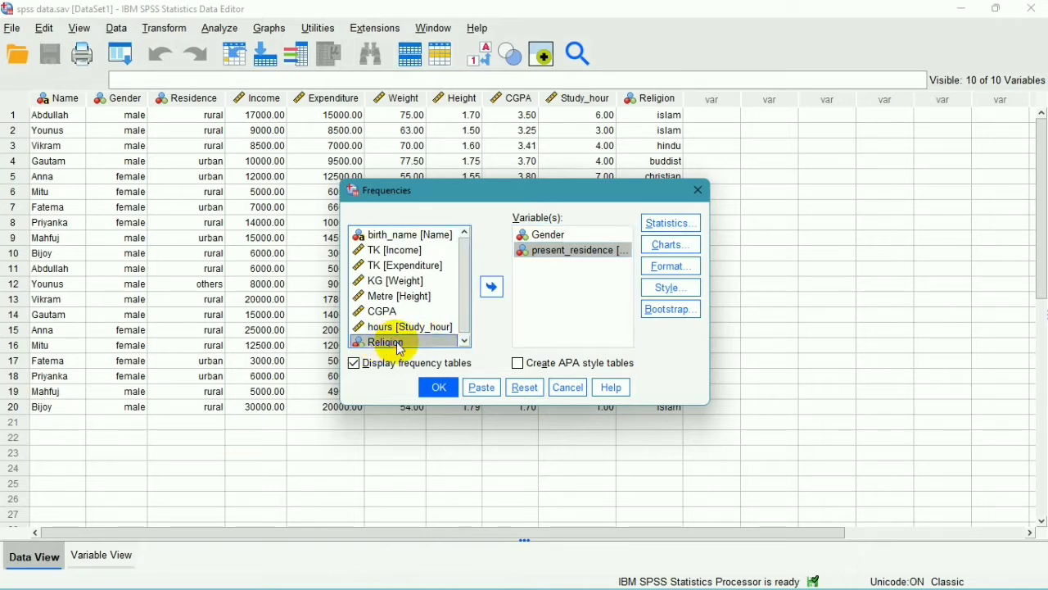
pyautogui.click(490, 288)
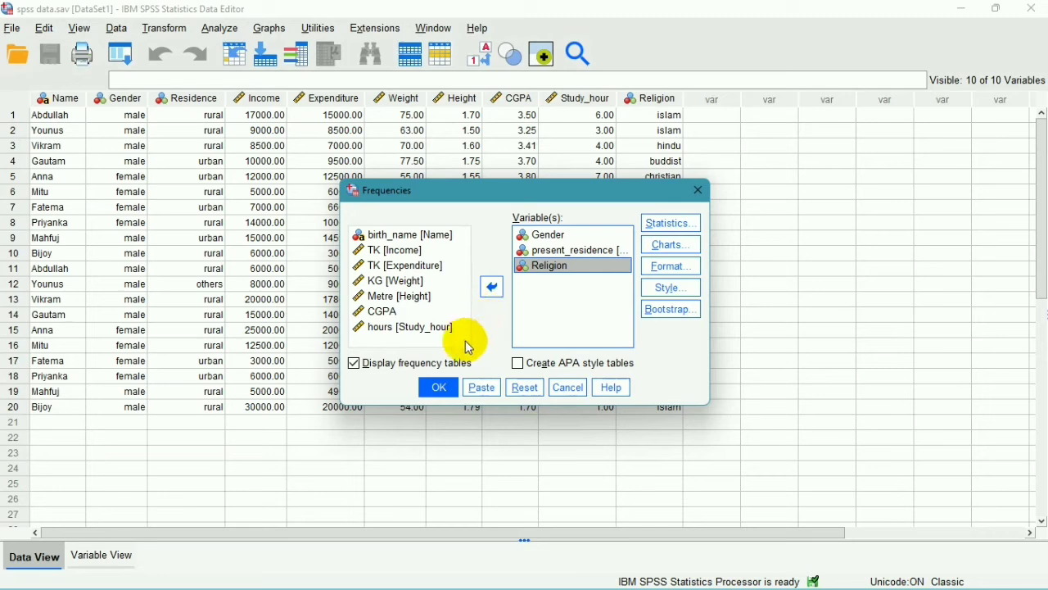
# - Run the frequency analysis without any additional statistics and look over the frequency tables in the output
pyautogui.click(656, 222)
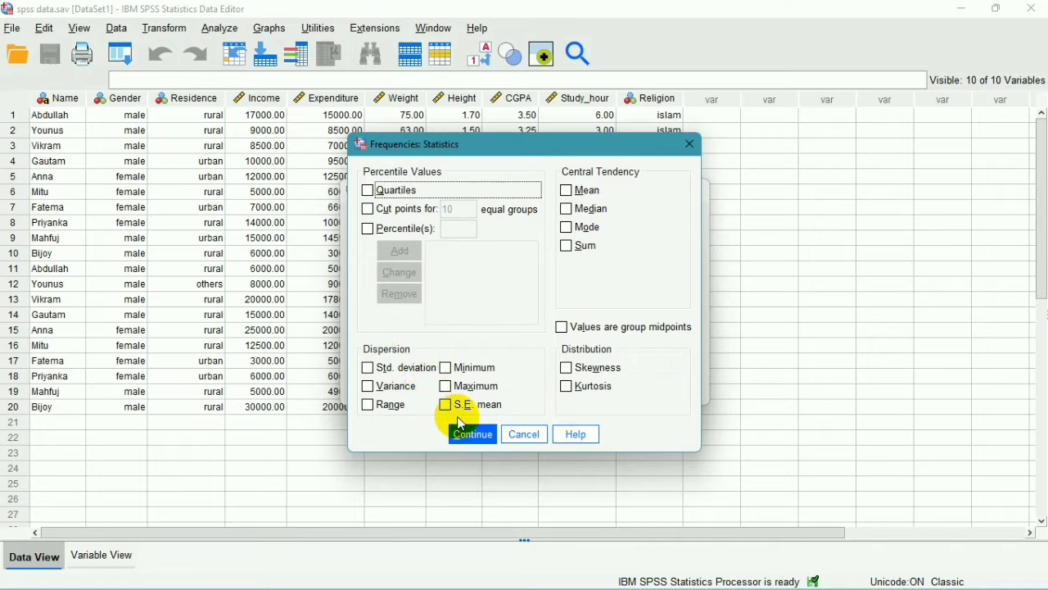
pyautogui.click(475, 444)
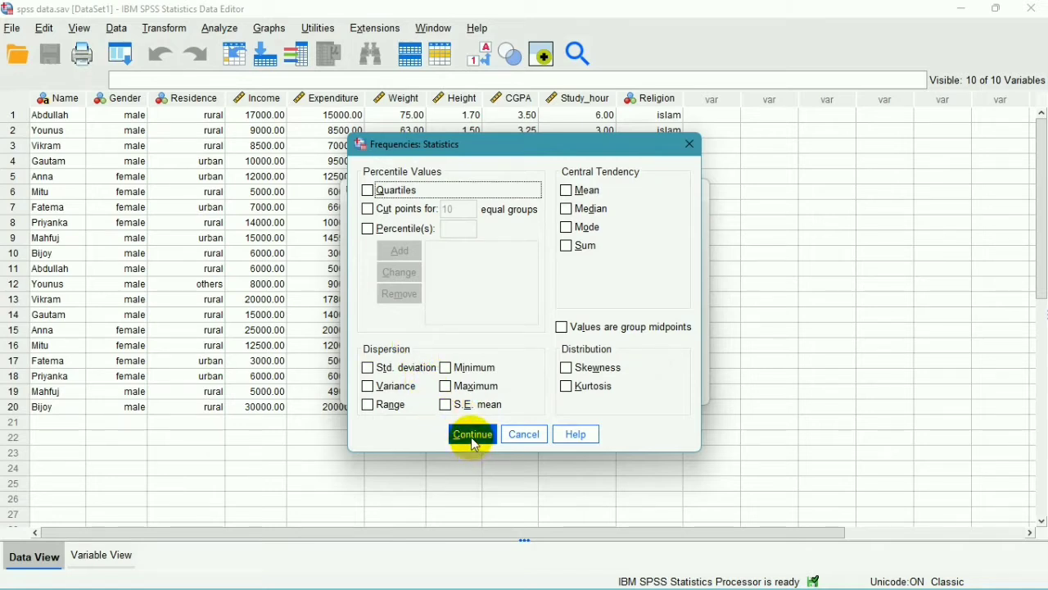
pyautogui.click(473, 440)
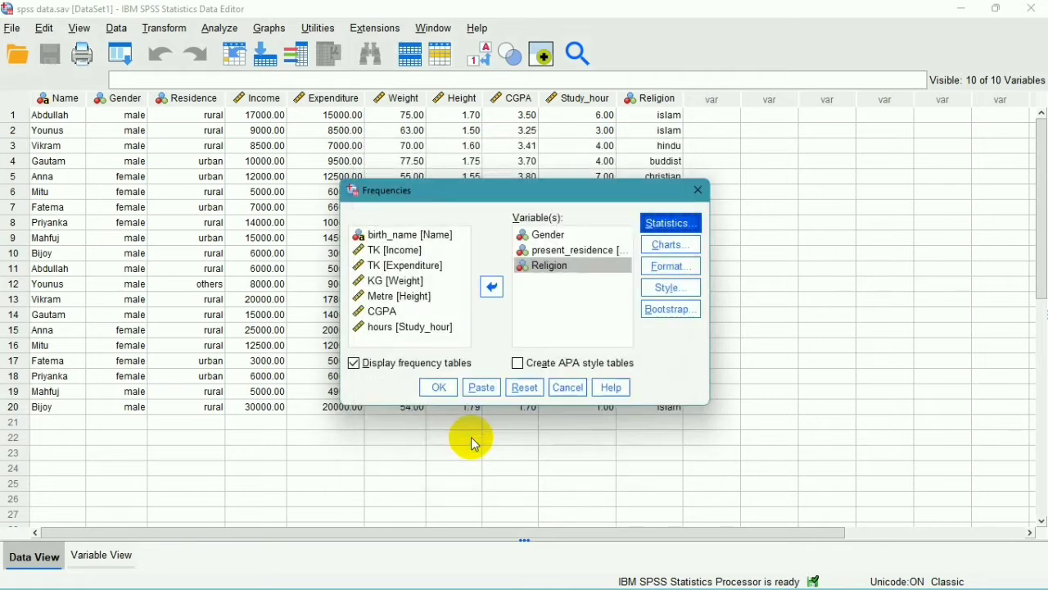
pyautogui.click(443, 390)
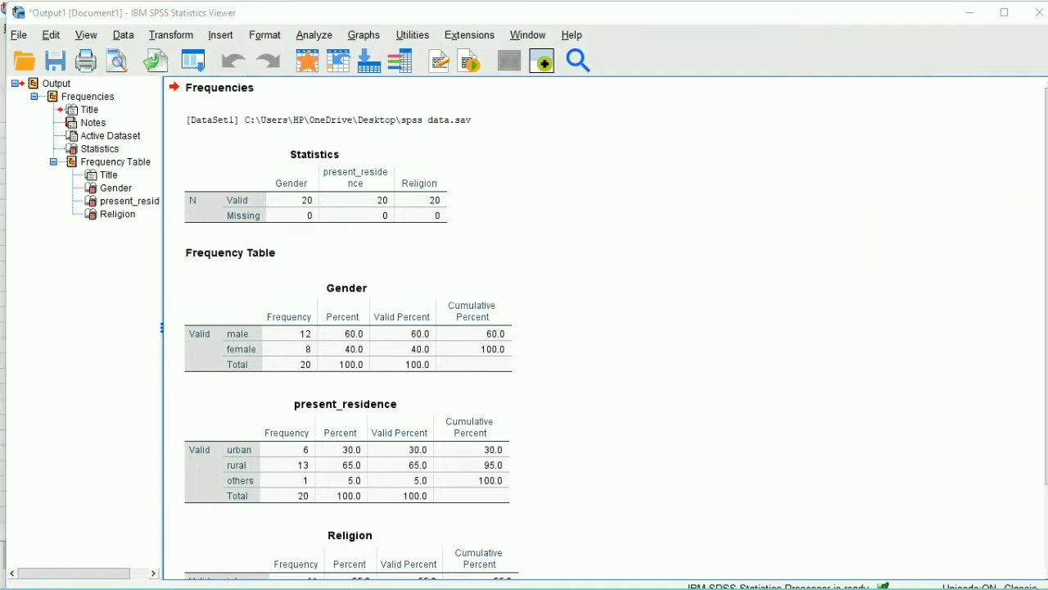
pyautogui.click(1044, 286)
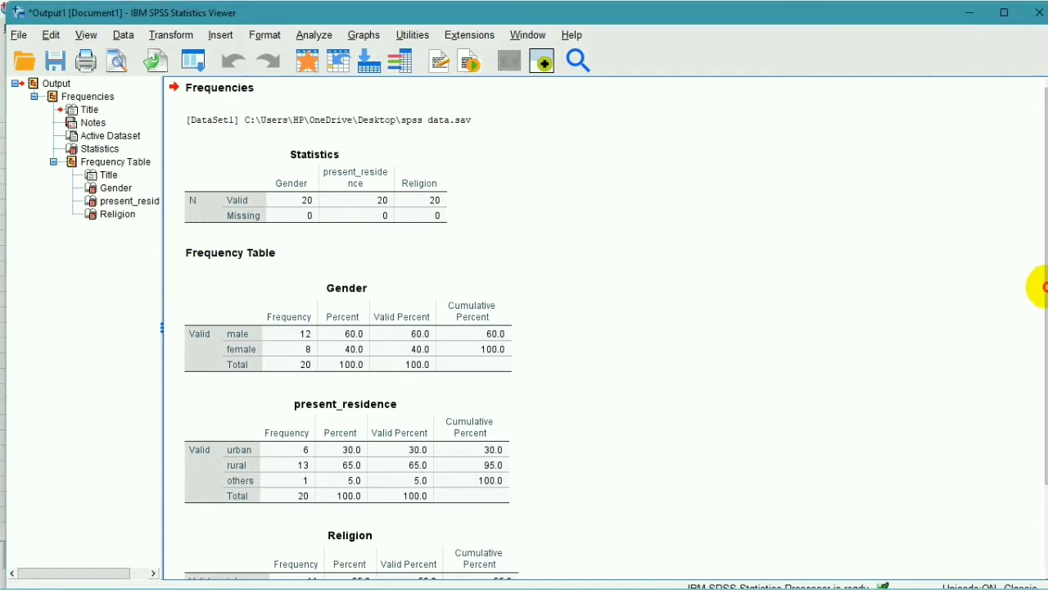
pyautogui.moveTo(1044, 287); pyautogui.dragTo(1044, 389)
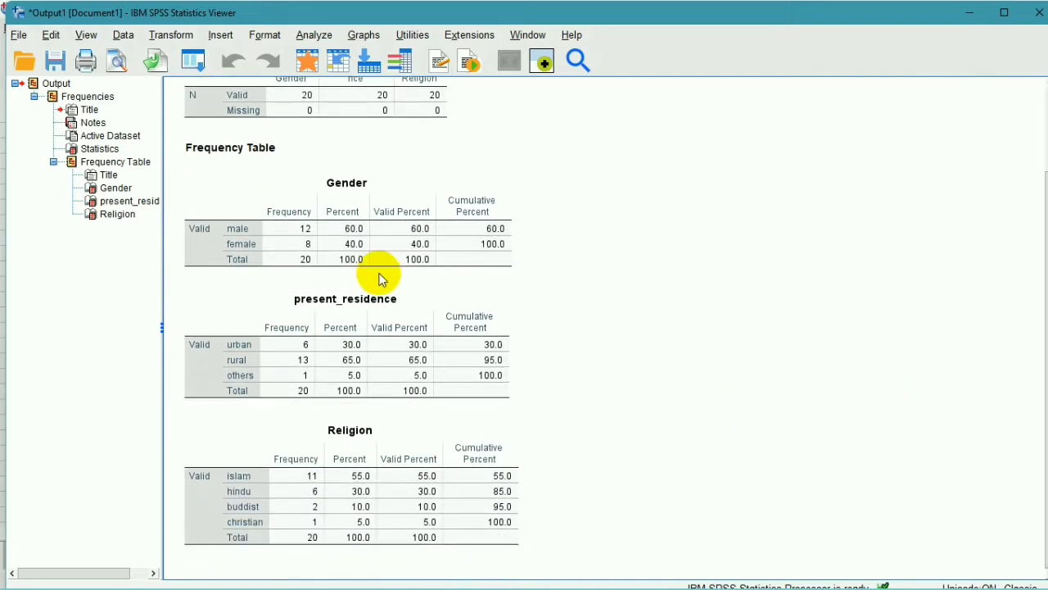
pyautogui.click(294, 259)
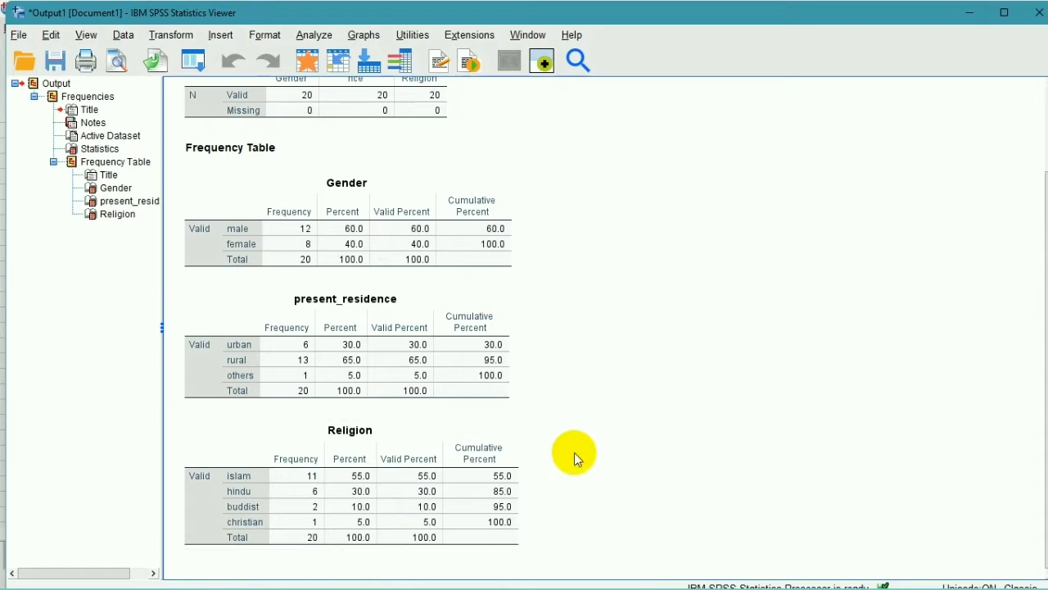
pyautogui.click(967, 16)
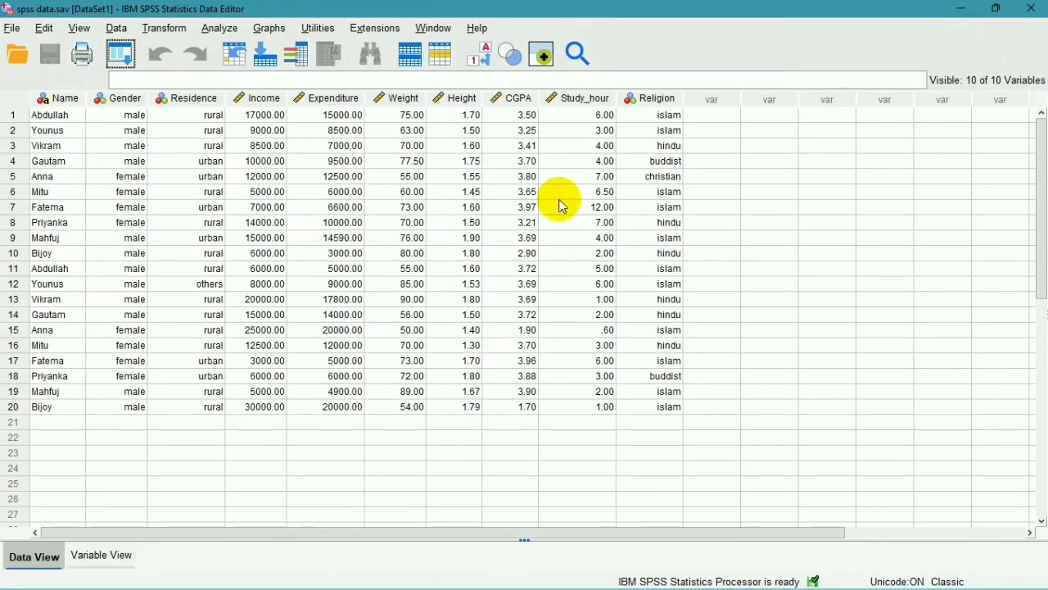
# - In the variable definitions, set the Income label to "Inocme (TK)" and the Expenditure label to "Expenditure (TK)"
pyautogui.click(87, 556)
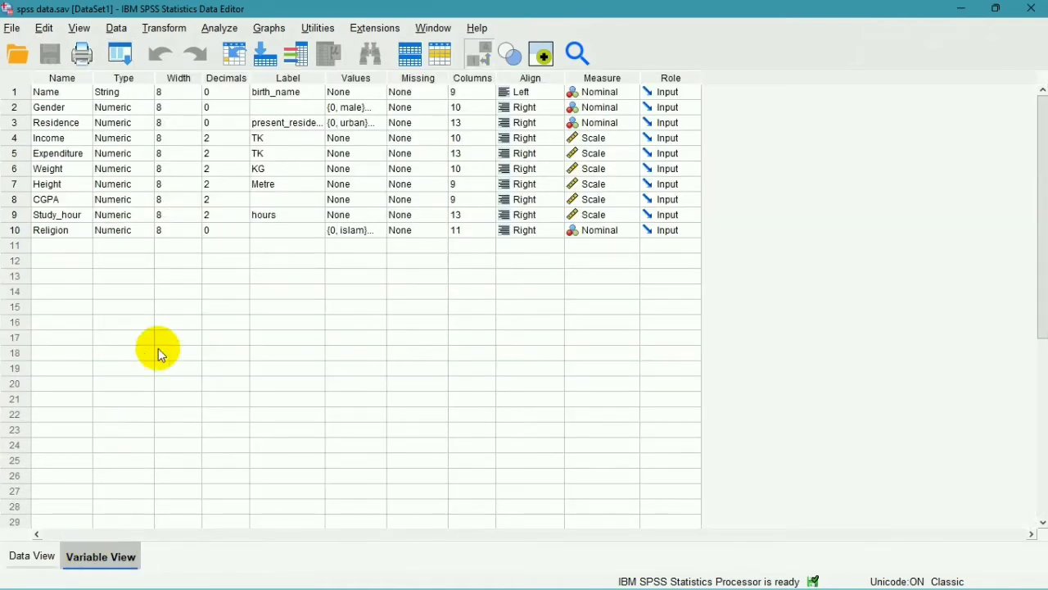
pyautogui.click(262, 139)
pyautogui.doubleClick(260, 139)
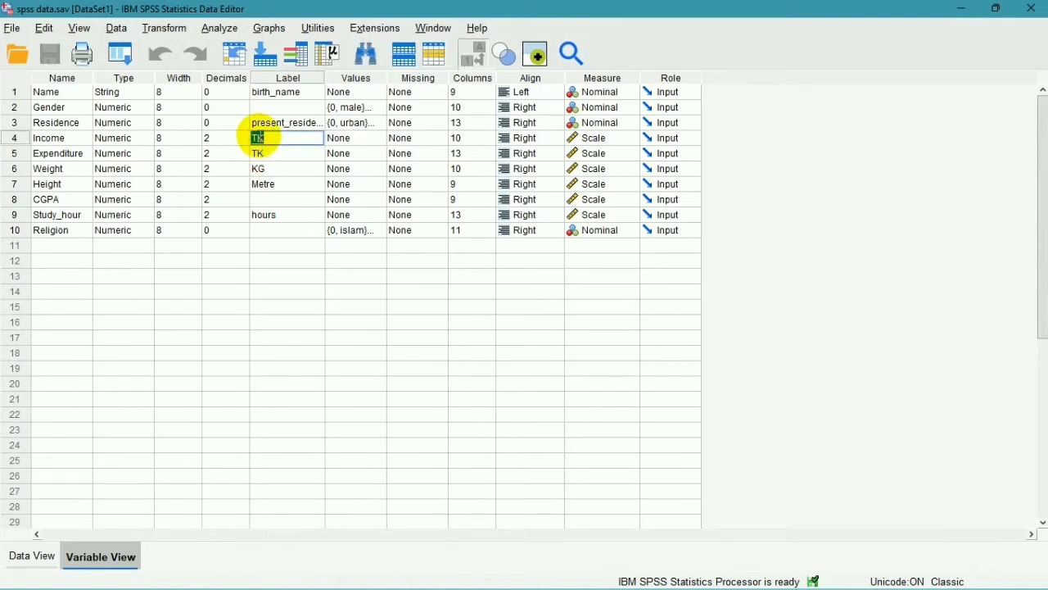
pyautogui.write('Income')
pyautogui.write(' (')
pyautogui.write('TK')
pyautogui.write(')')
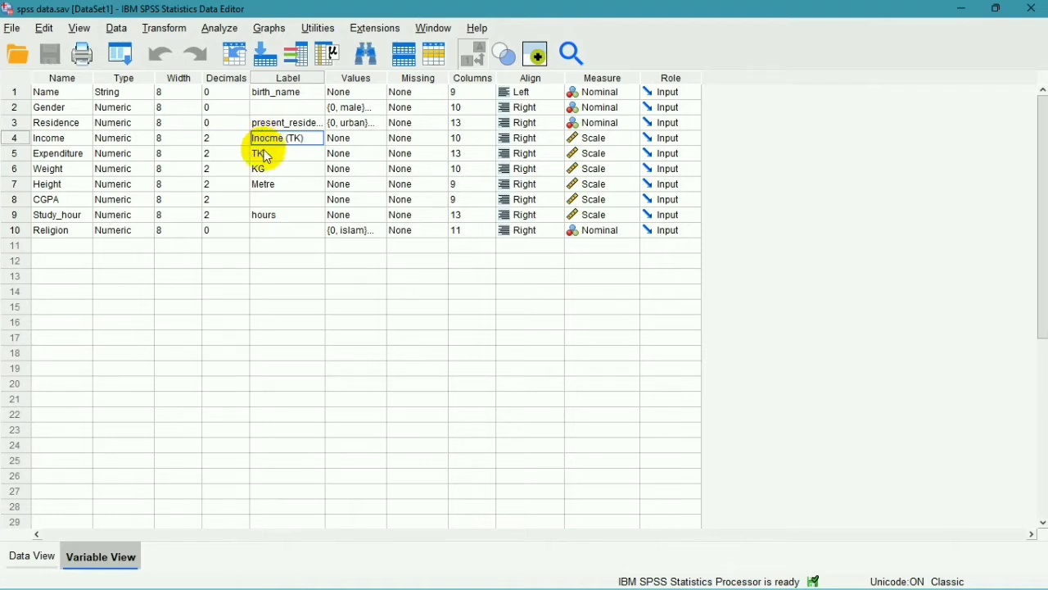
pyautogui.click(265, 151)
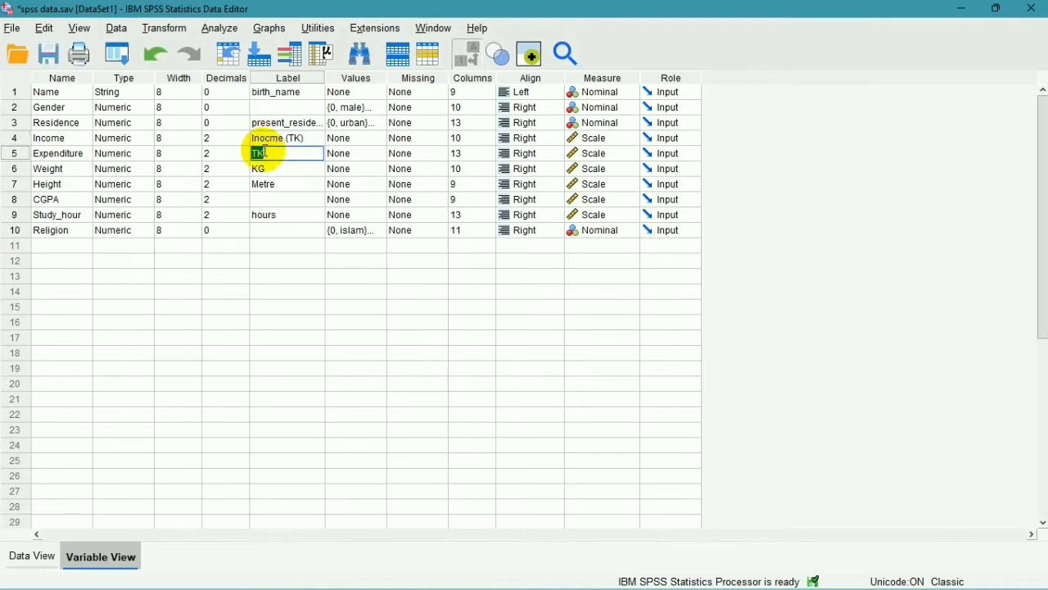
pyautogui.write('Expenditure (TK)')
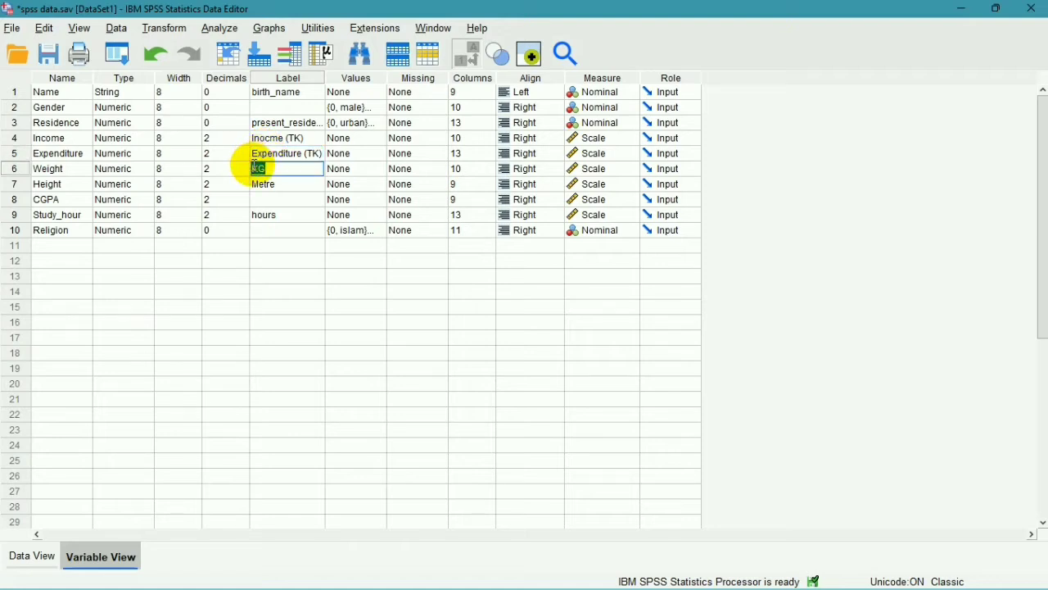
# - Change the label of the Weight variable to "Weight (KG)"
pyautogui.press('BackSpace')
pyautogui.write('K')
pyautogui.write('eight')
pyautogui.write(' (KH')
pyautogui.write('G')
pyautogui.press('Return')
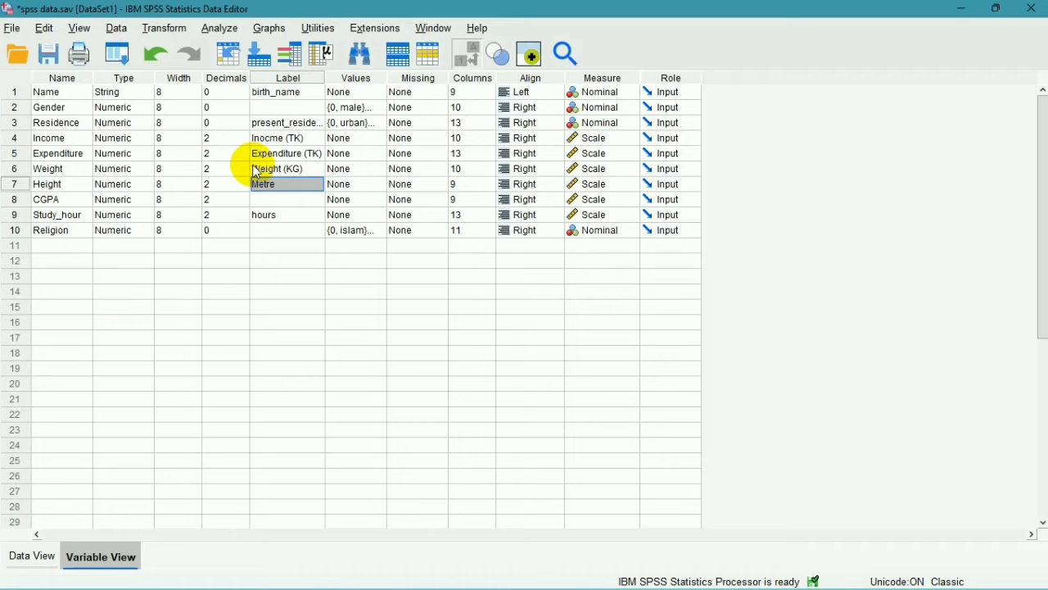
# - Change the label of the Height variable to "Height (Metre)"
pyautogui.write('Height')
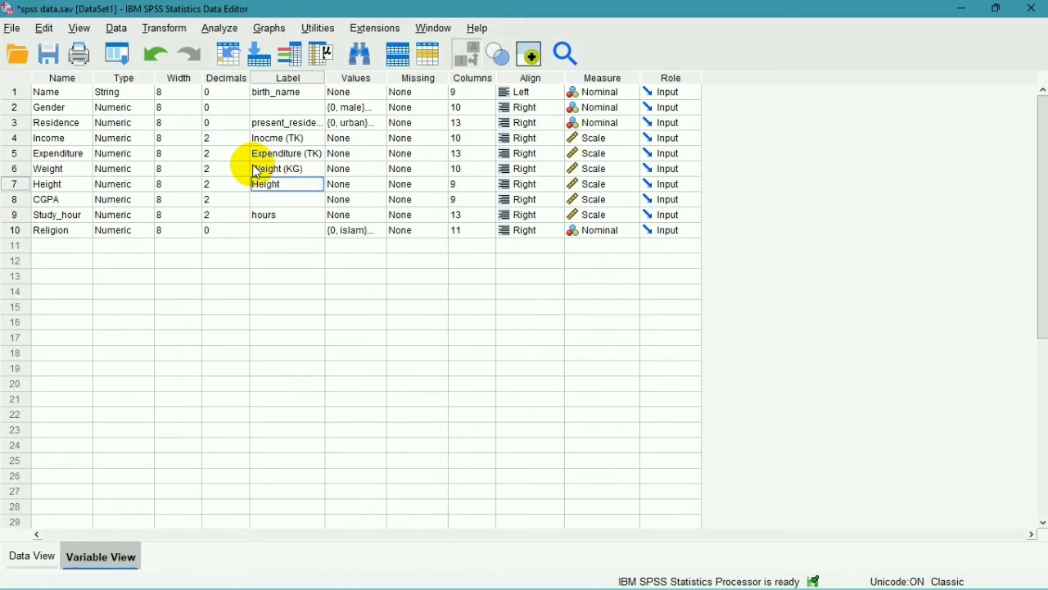
pyautogui.write(' (Metre')
pyautogui.press('Return')
pyautogui.press('Return')
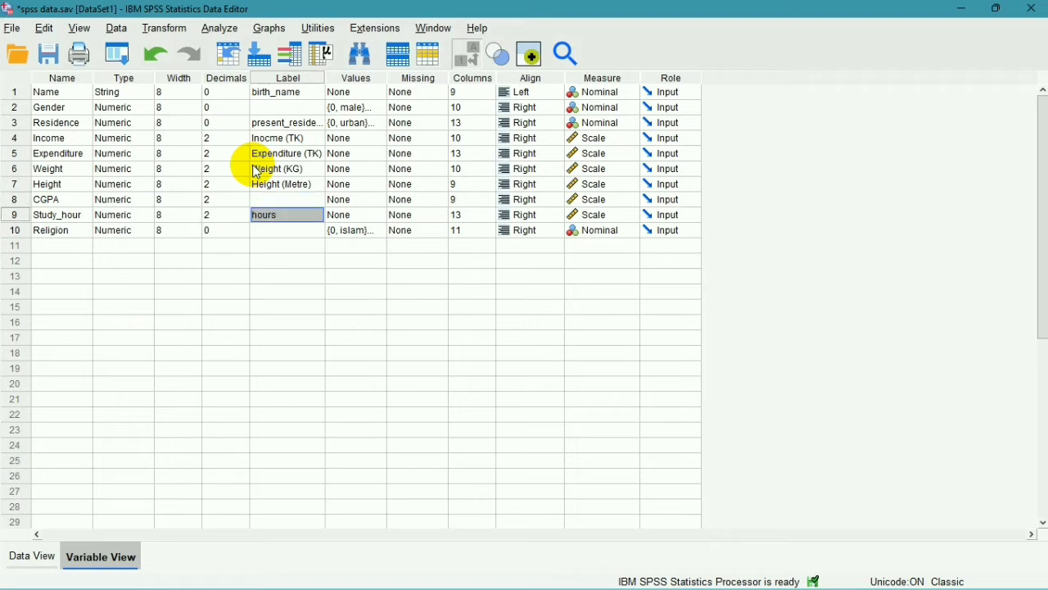
# - Label the Study_hour variable "Study (Hours)", save the data file and return to the case data
pyautogui.write('Study (H')
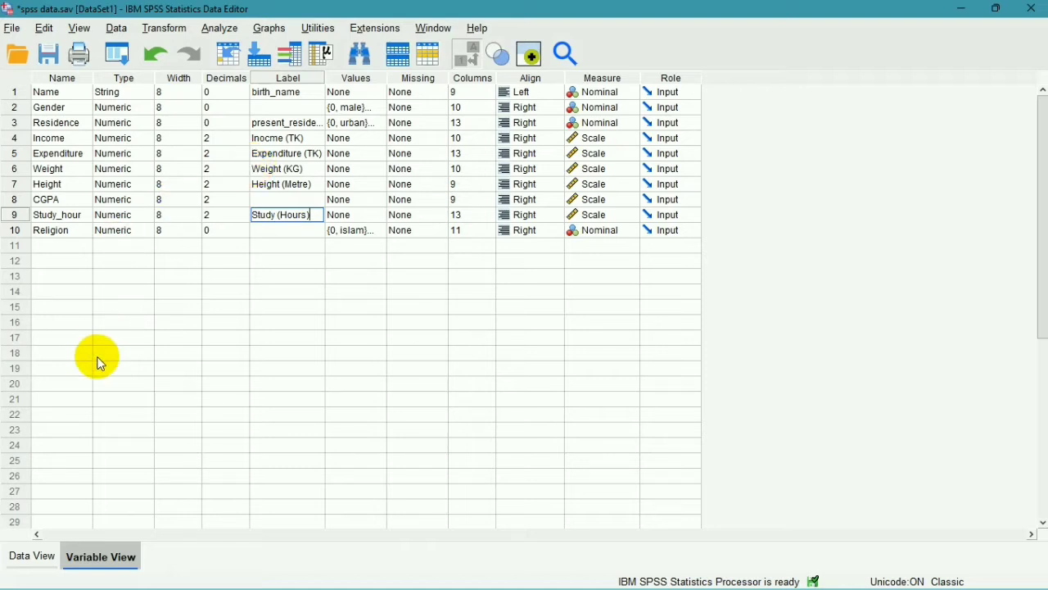
pyautogui.hotkey('ctrl', 's')
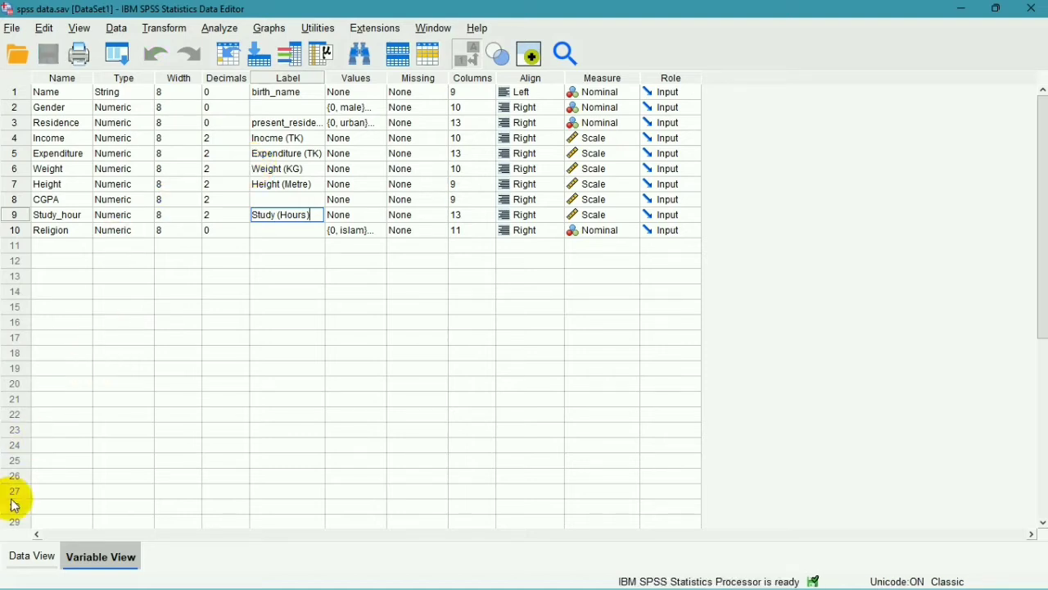
pyautogui.click(31, 555)
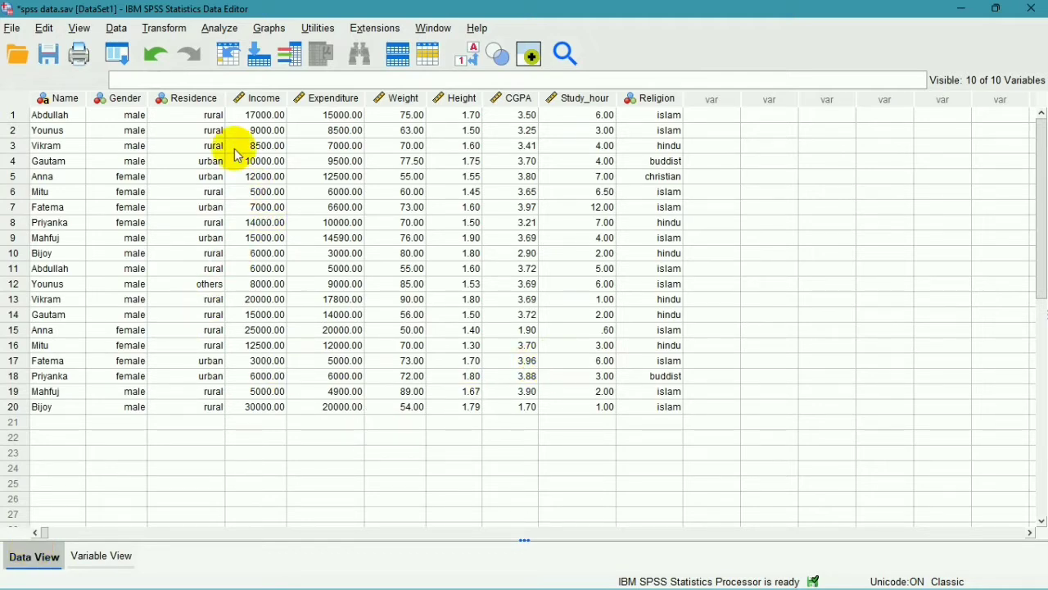
# - Open the Frequencies analysis again and reset its settings to clear the previously chosen variables
pyautogui.click(207, 32)
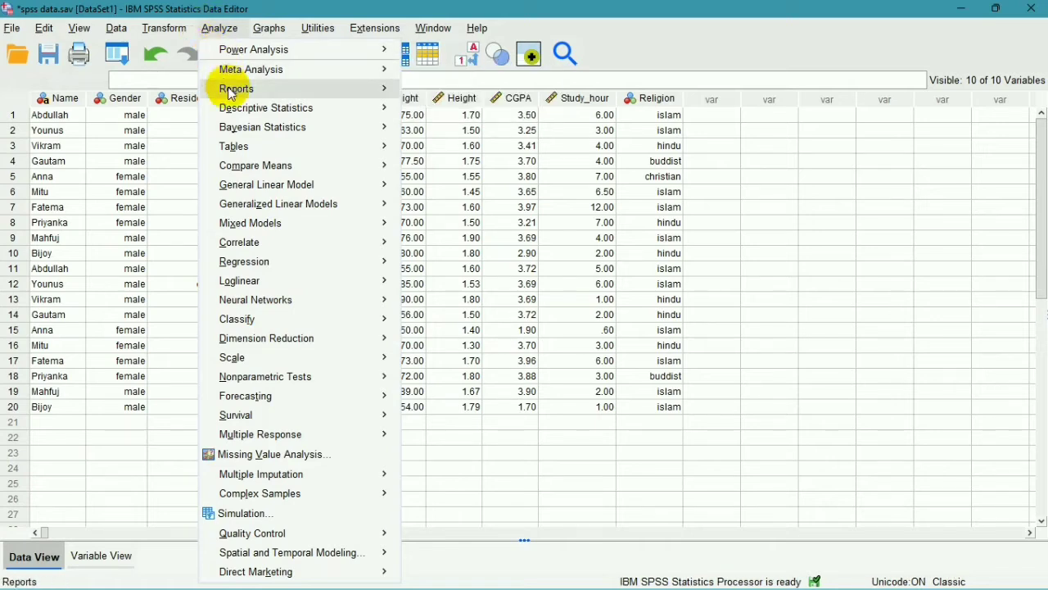
pyautogui.moveTo(235, 109)
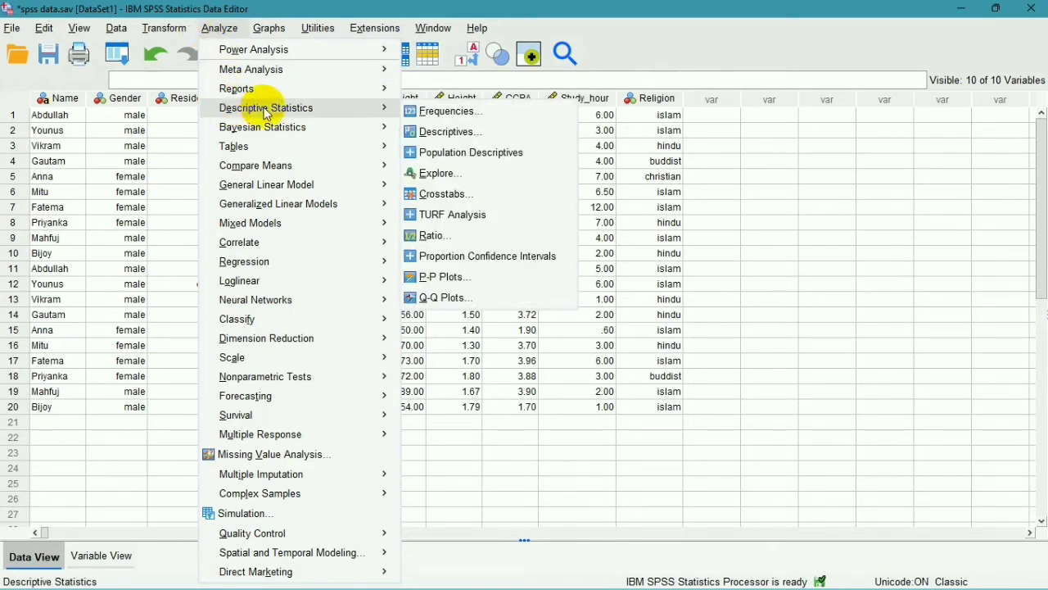
pyautogui.click(445, 115)
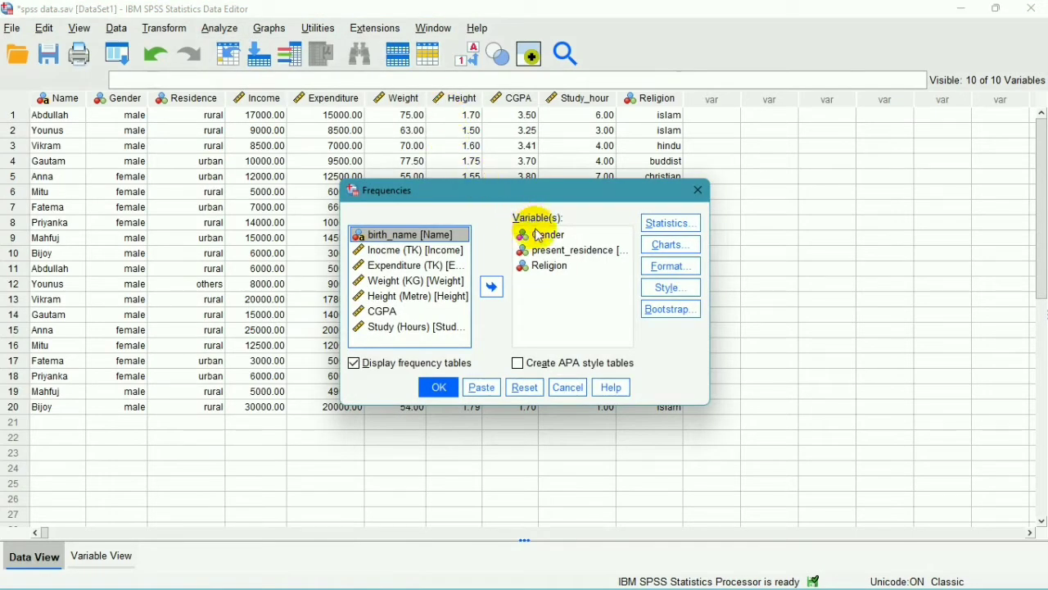
pyautogui.click(524, 389)
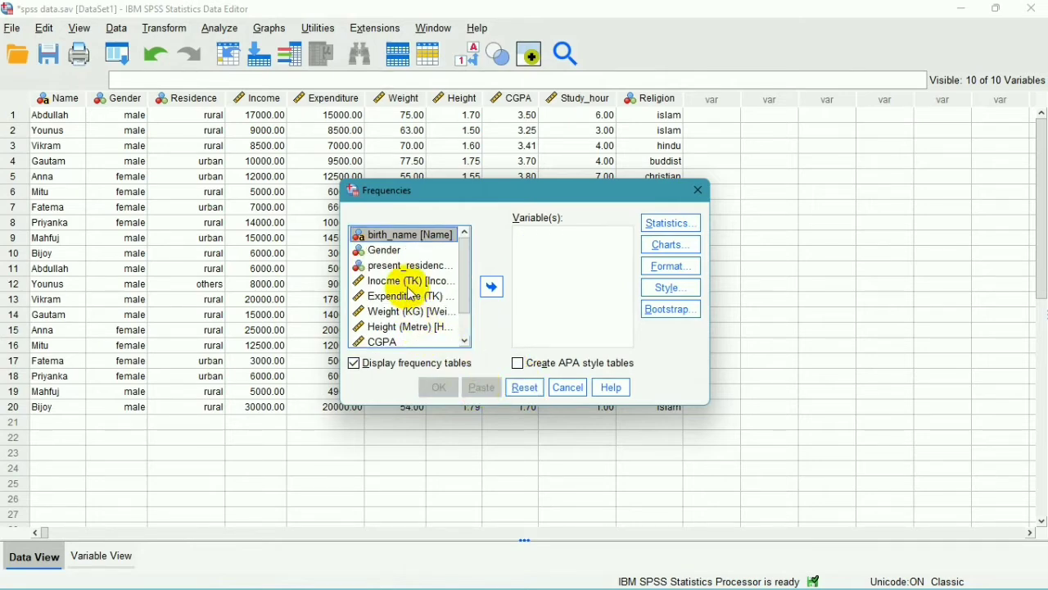
# - Add the Inocme (TK), Expenditure (TK) and Weight (KG) variables to the Frequencies analysis
pyautogui.click(450, 281)
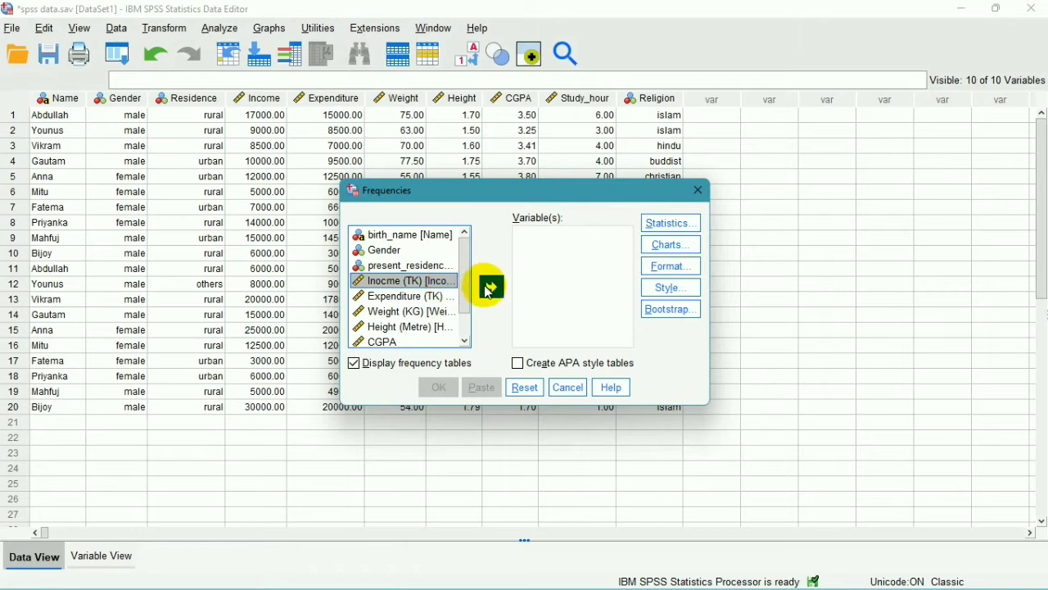
pyautogui.click(491, 288)
pyautogui.click(428, 281)
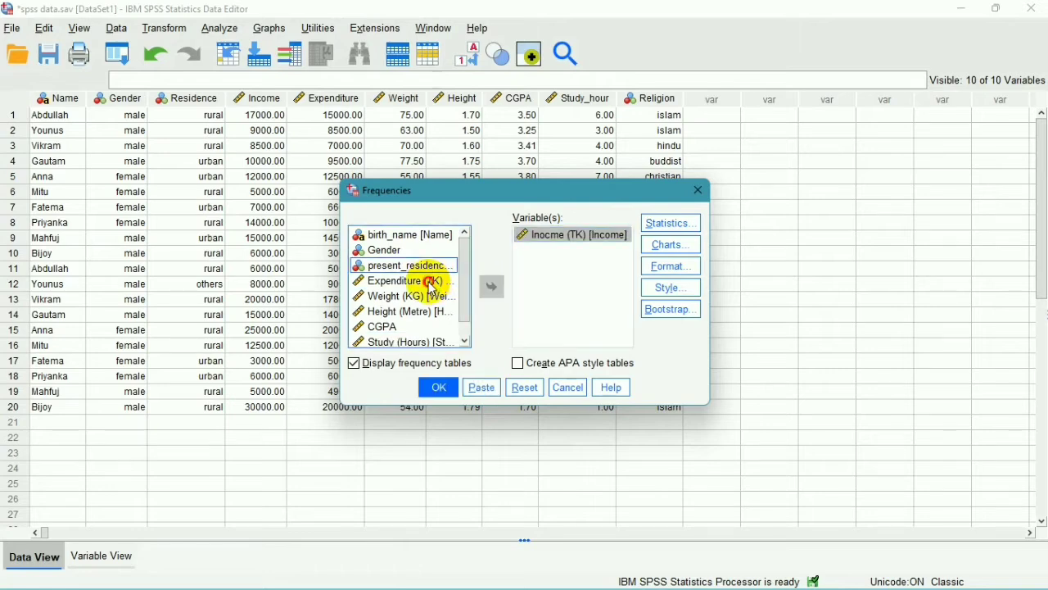
pyautogui.click(492, 286)
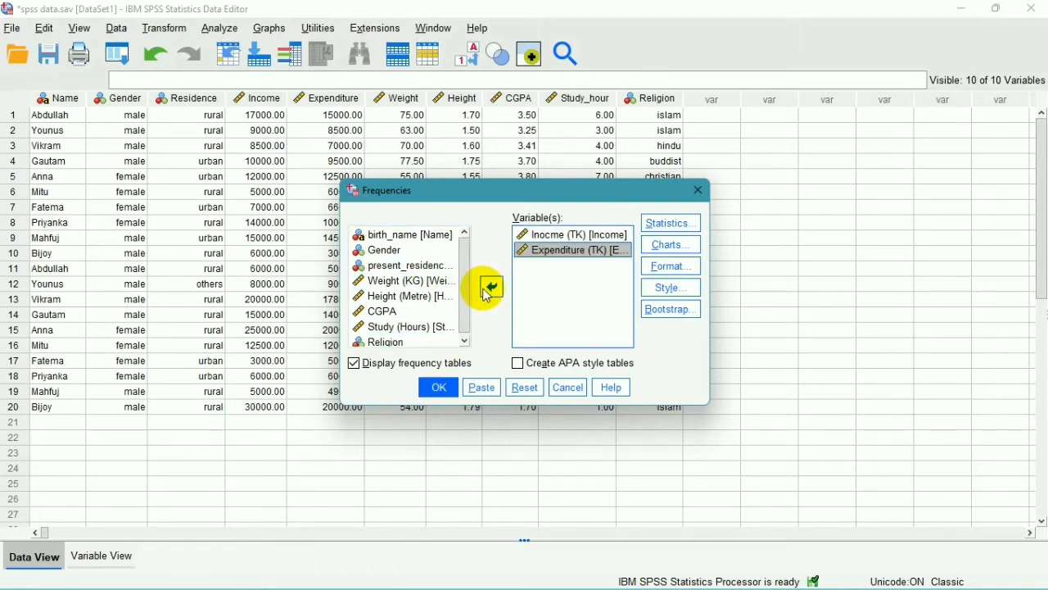
pyautogui.click(442, 282)
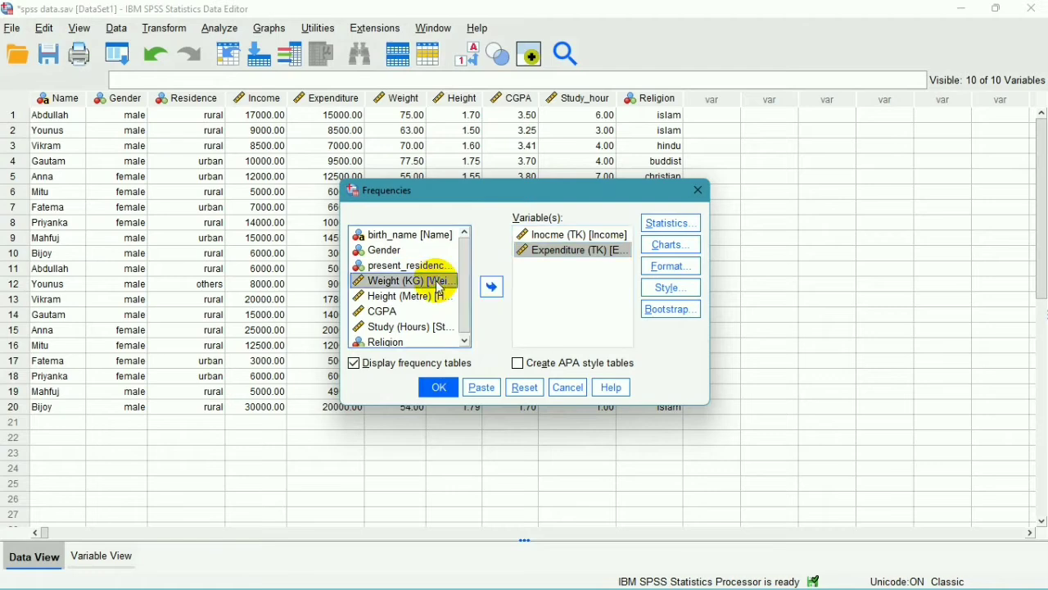
pyautogui.click(491, 287)
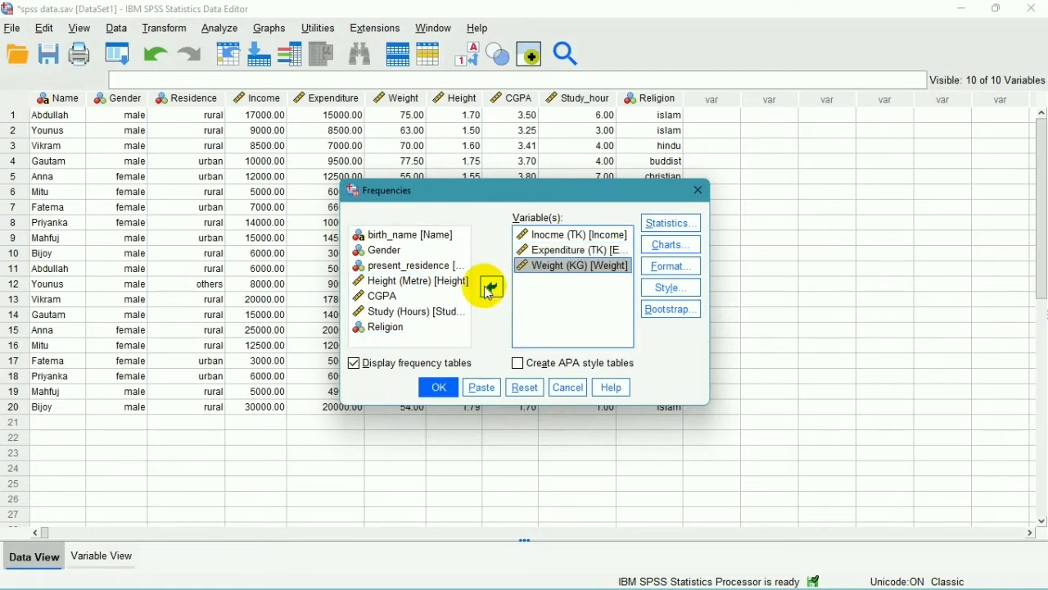
# - Add Height (Metre), CGPA and Study (Hours) to the variables of the Frequencies analysis
pyautogui.click(442, 282)
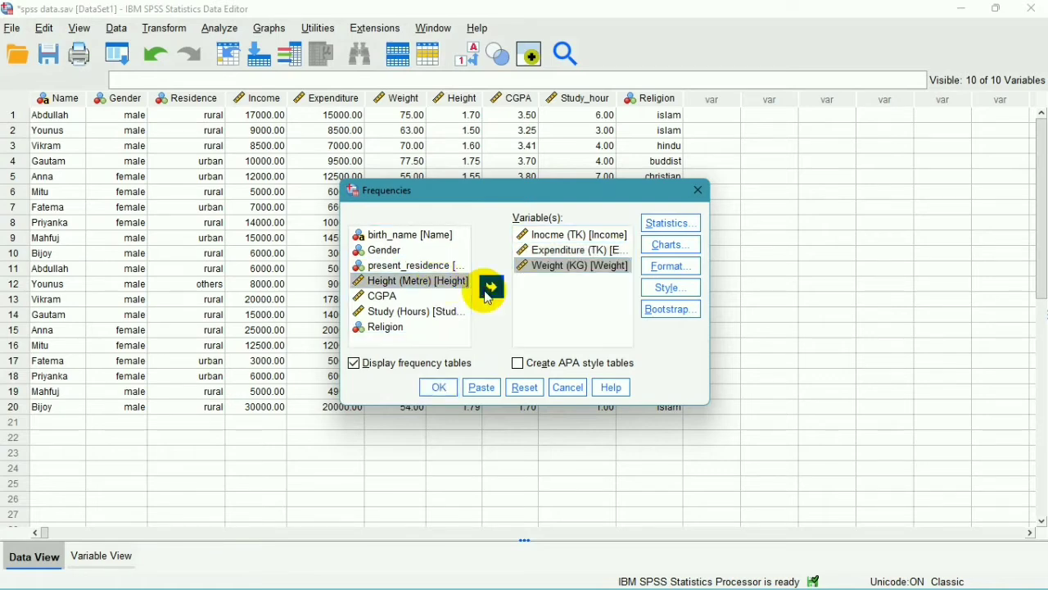
pyautogui.click(491, 286)
pyautogui.click(418, 281)
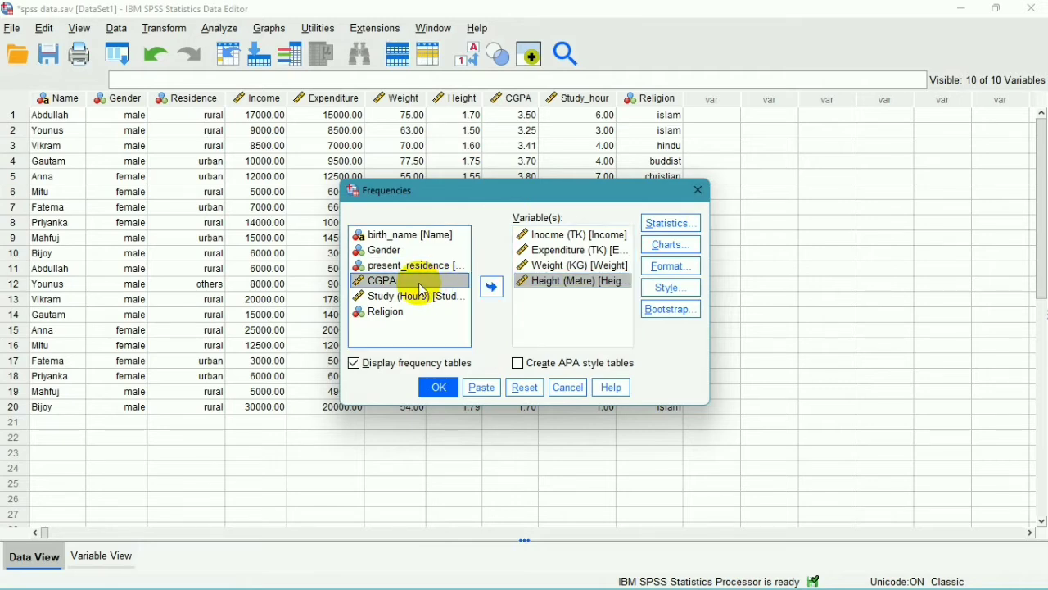
pyautogui.click(489, 289)
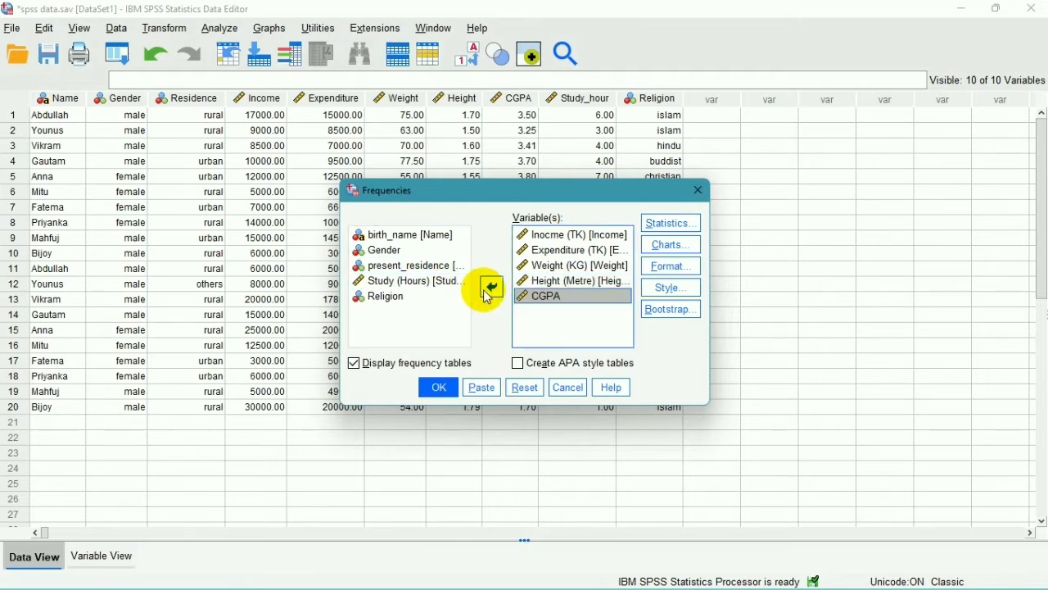
pyautogui.click(460, 288)
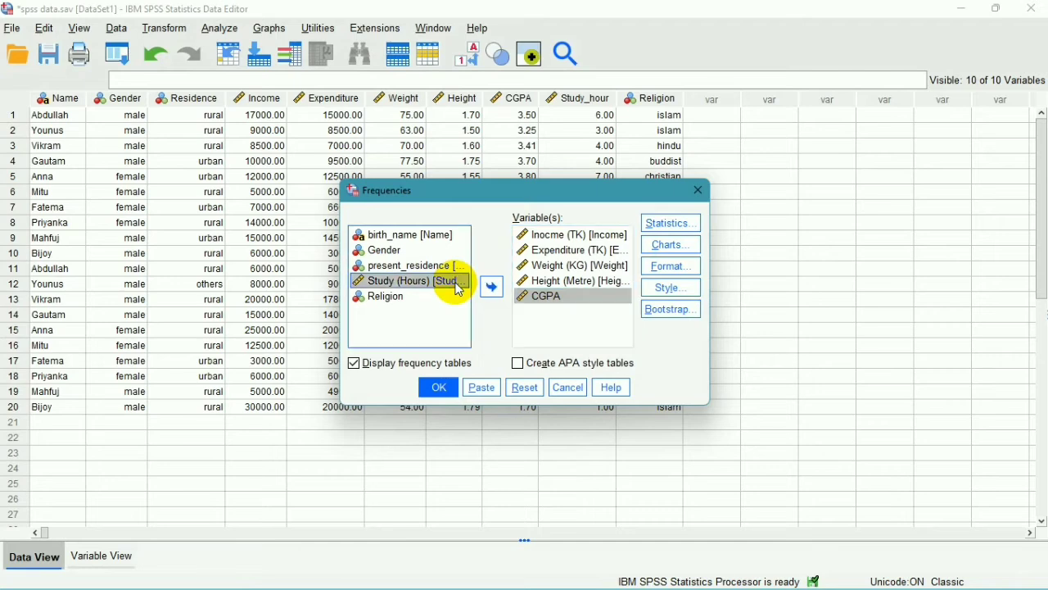
pyautogui.click(492, 287)
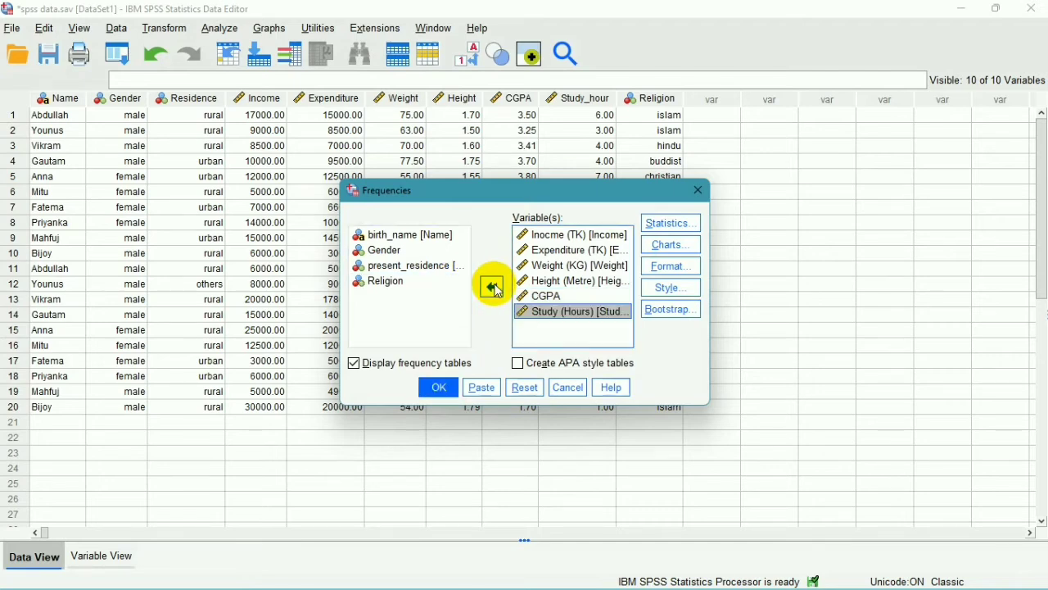
# - In the Frequencies statistics options, request the mean, median, mode and sum as central tendency measures
pyautogui.click(657, 228)
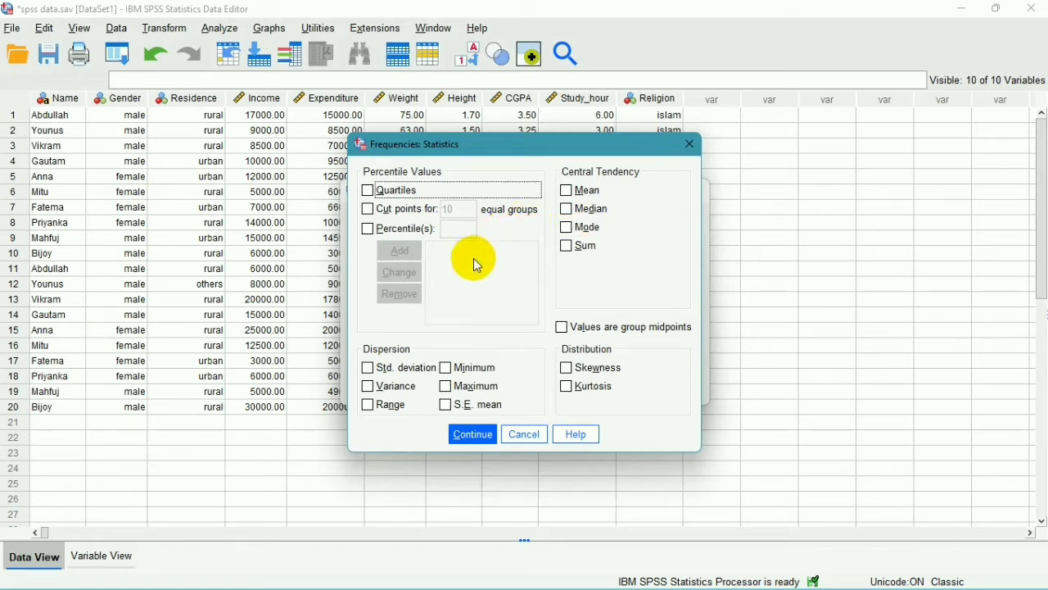
pyautogui.click(576, 194)
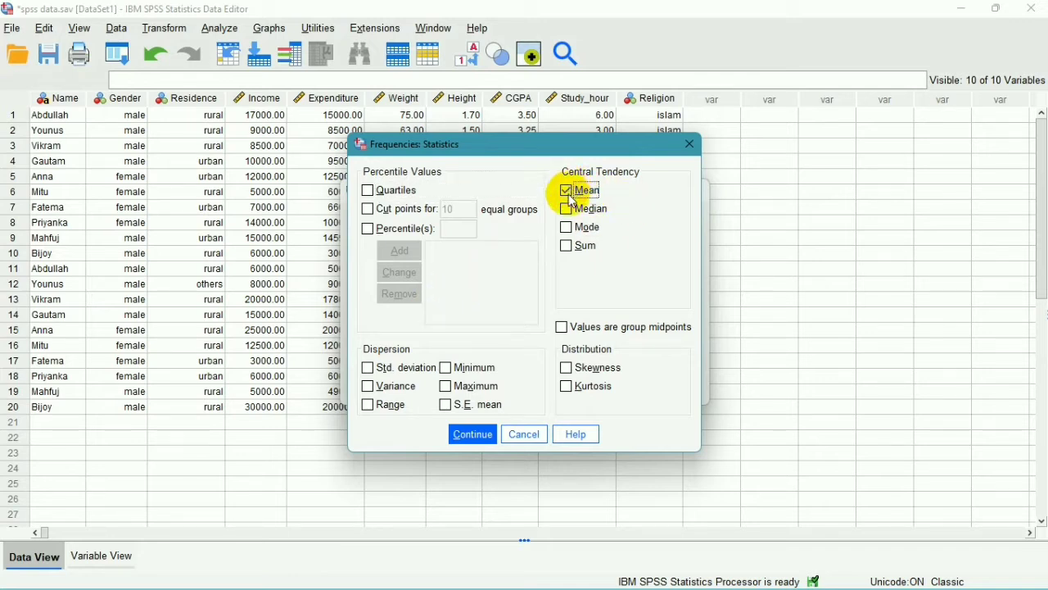
pyautogui.click(571, 210)
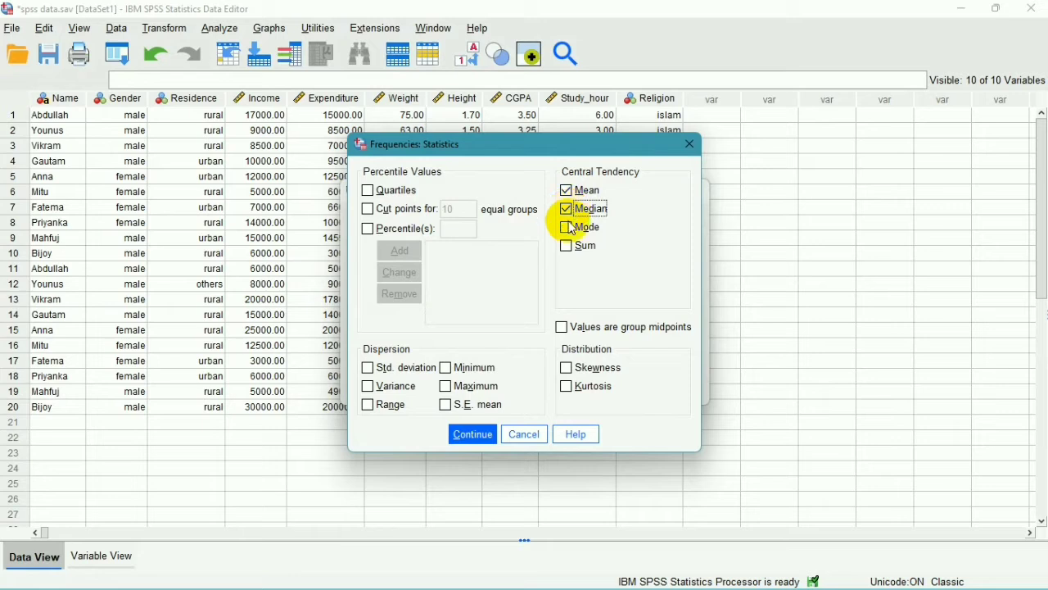
pyautogui.click(572, 231)
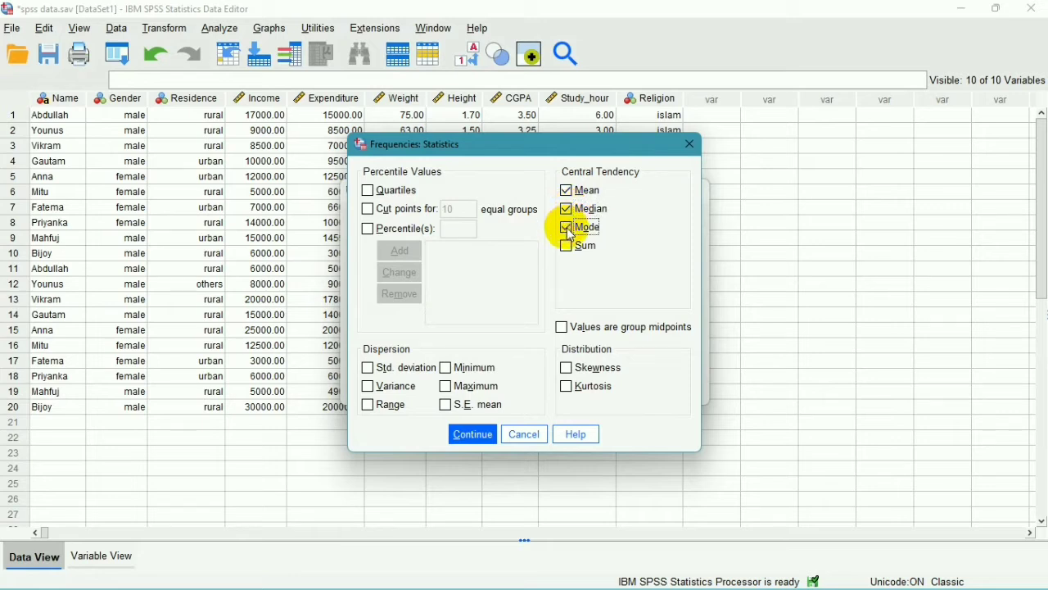
pyautogui.click(572, 249)
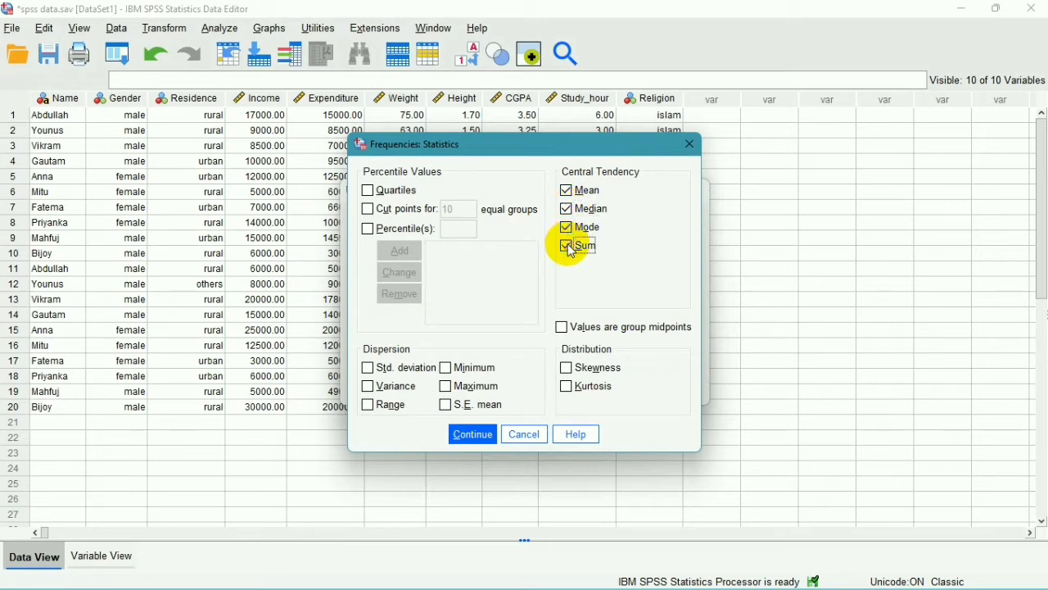
# - Request all dispersion measures: standard deviation, variance, range, minimum, maximum and S.E. mean
pyautogui.click(373, 373)
pyautogui.click(369, 390)
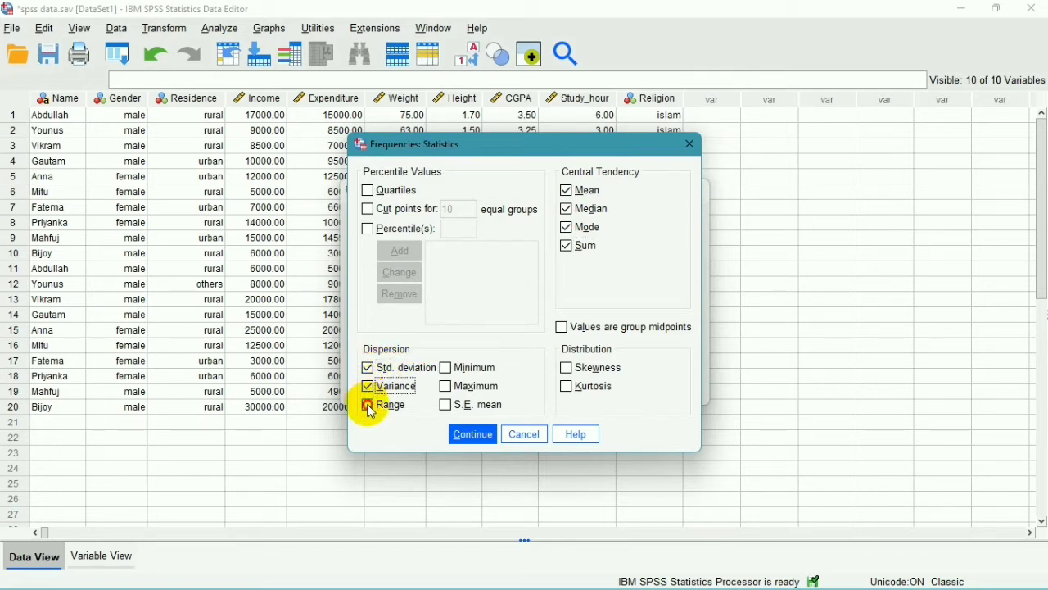
pyautogui.click(369, 406)
pyautogui.click(446, 370)
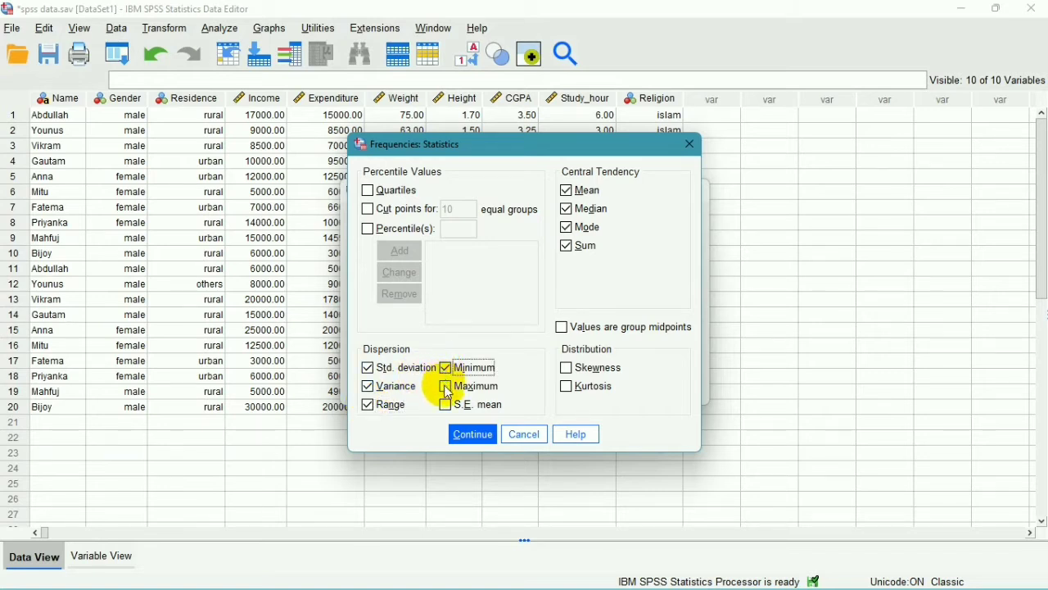
pyautogui.click(446, 388)
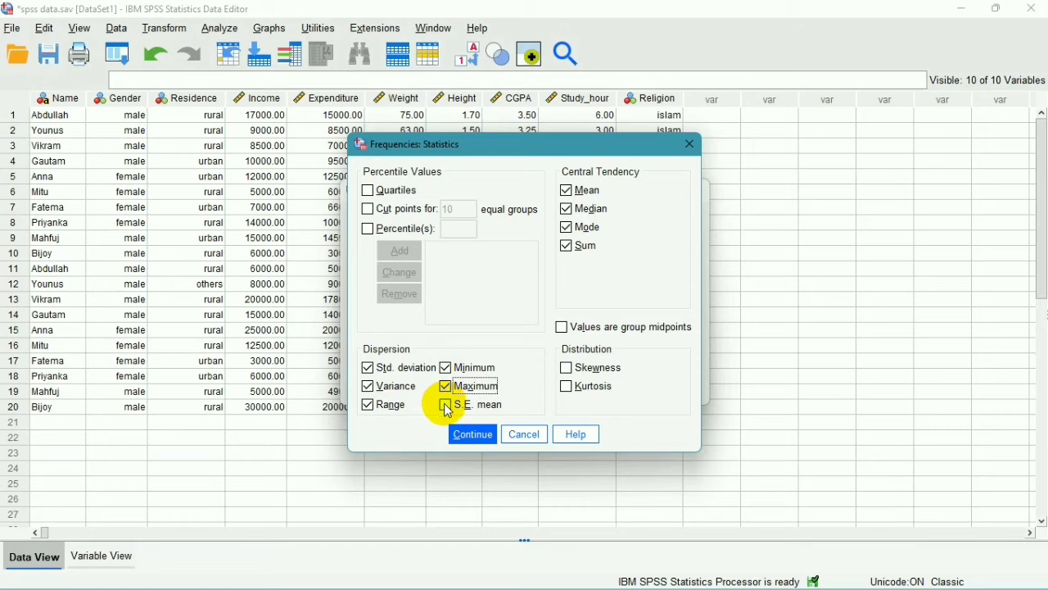
pyautogui.click(446, 407)
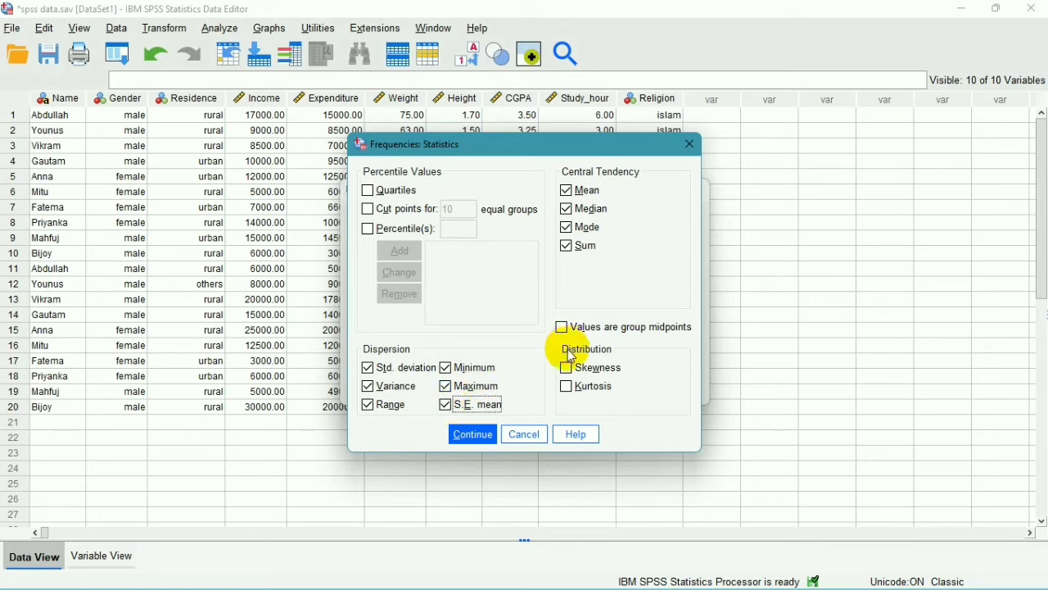
# - Include skewness and kurtosis in the requested statistics and run the Frequencies analysis
pyautogui.click(569, 370)
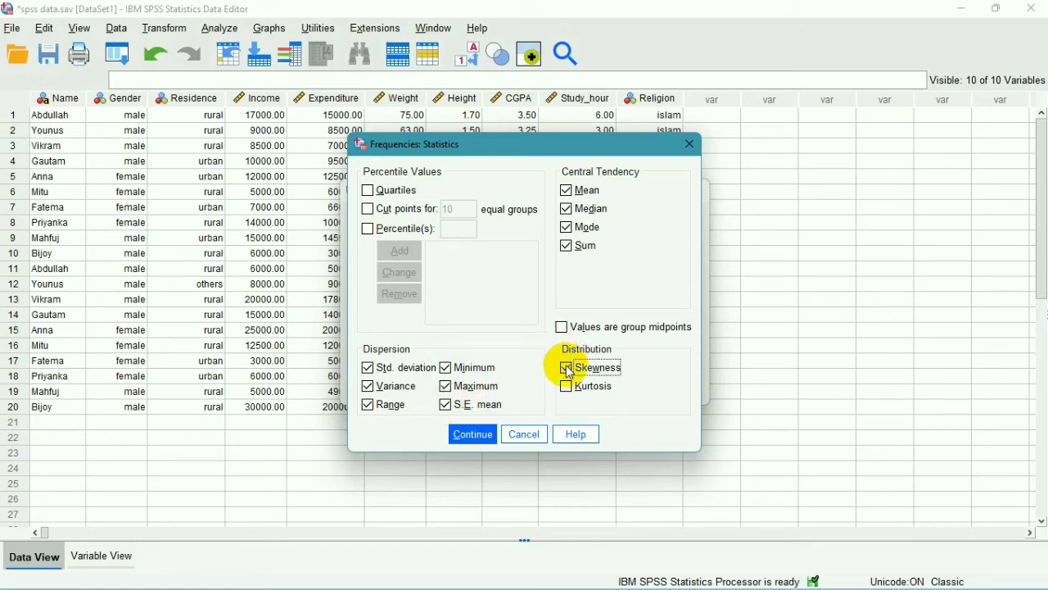
pyautogui.click(567, 389)
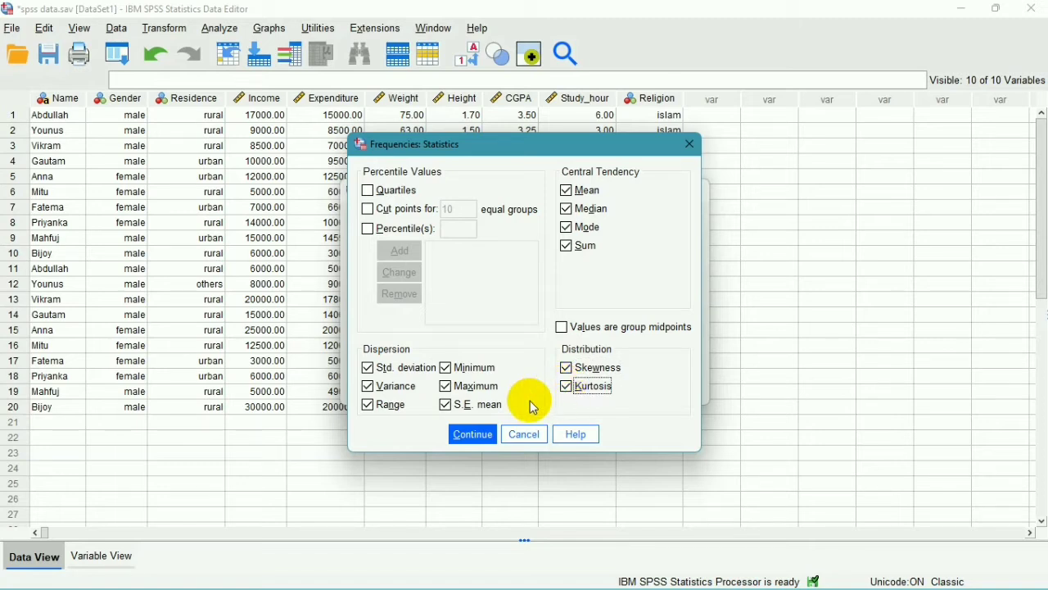
pyautogui.click(460, 439)
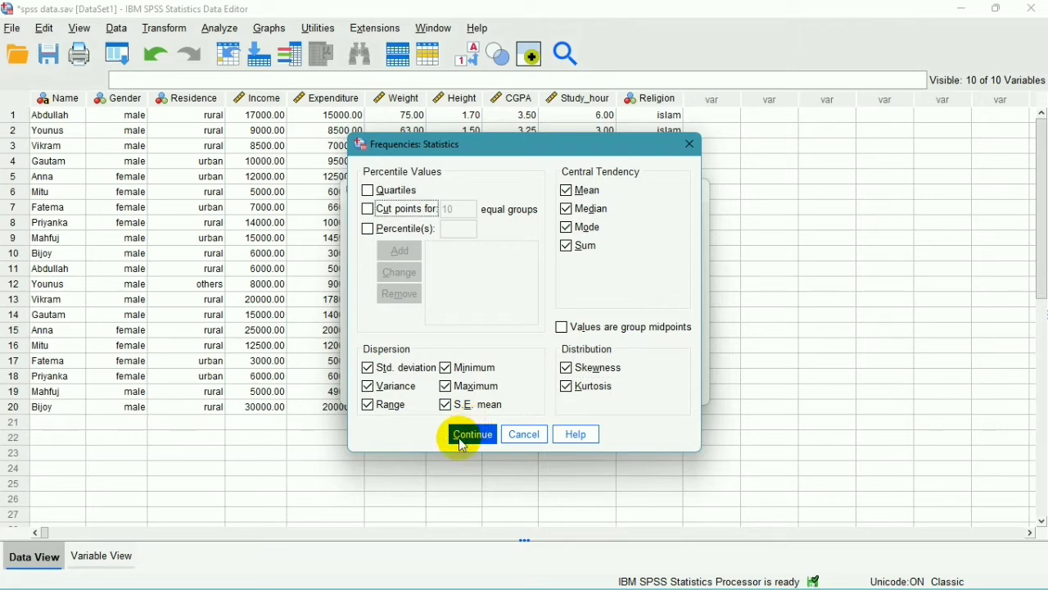
pyautogui.click(459, 437)
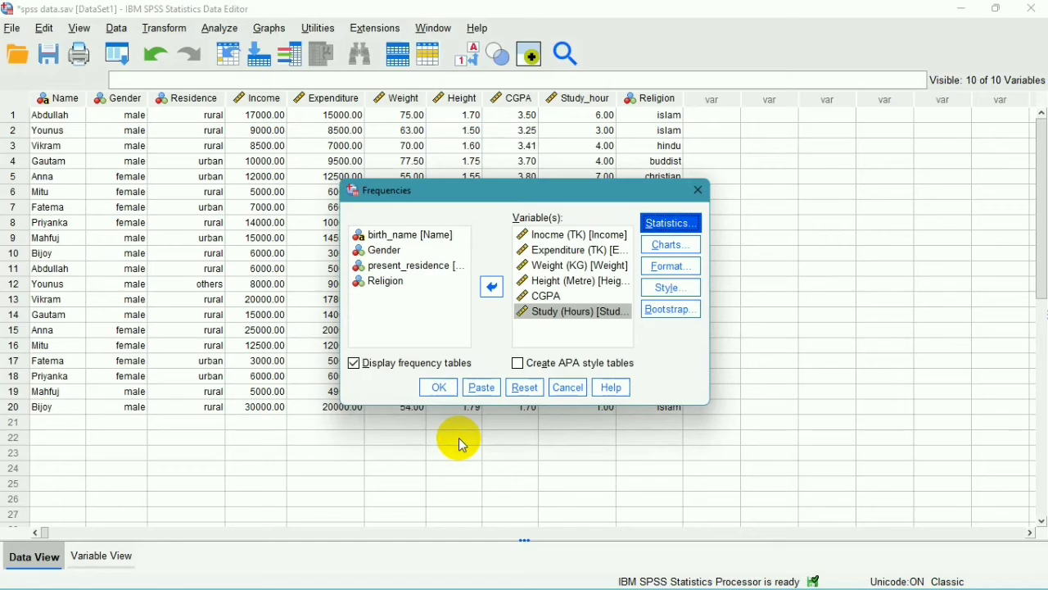
pyautogui.click(439, 387)
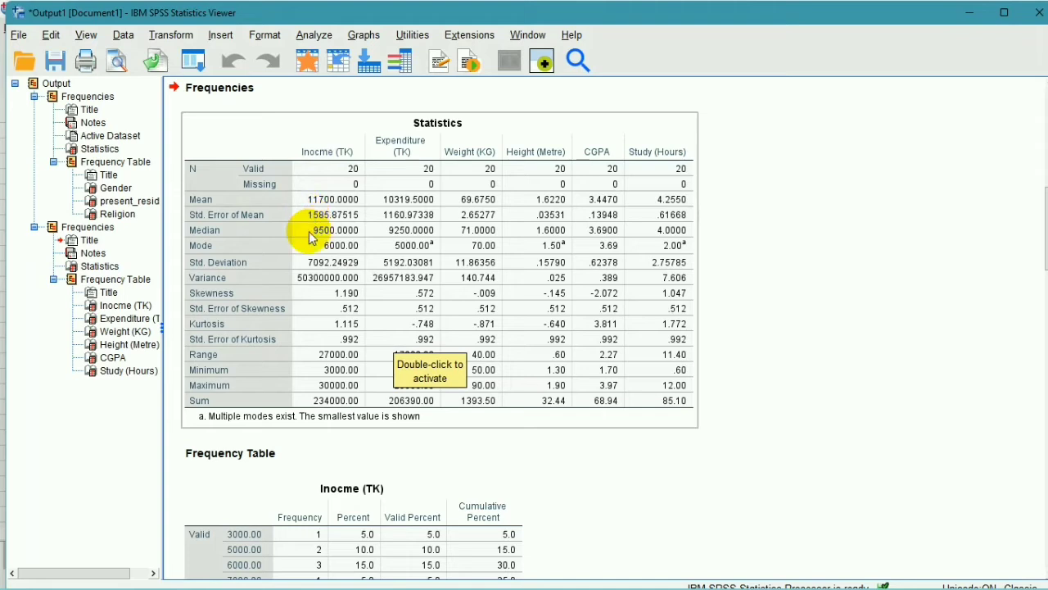
# - Examine the Statistics table and the scale variables' frequency tables in the output
pyautogui.click(463, 244)
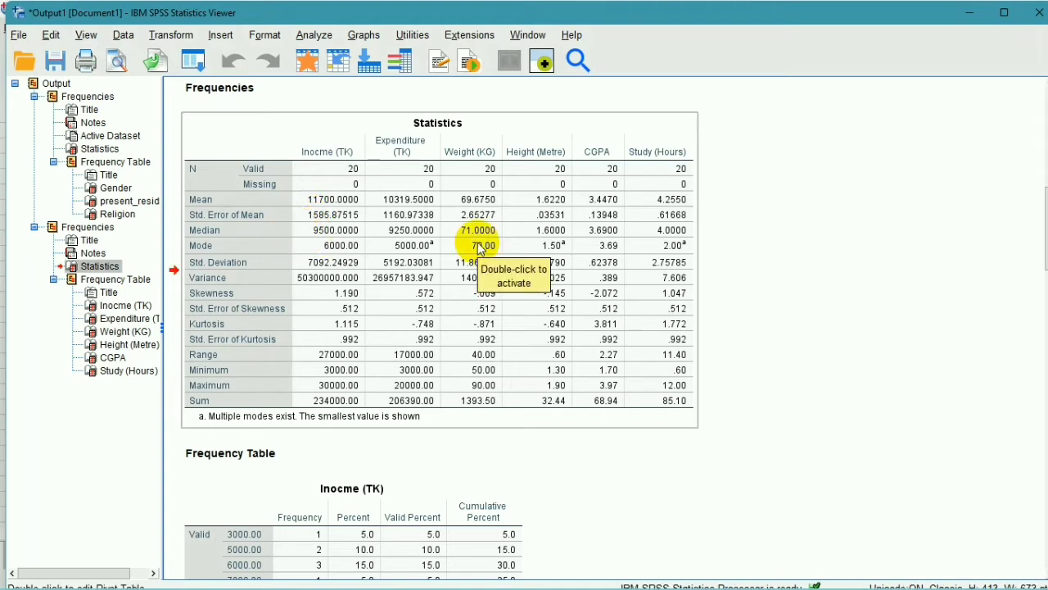
pyautogui.doubleClick(463, 273)
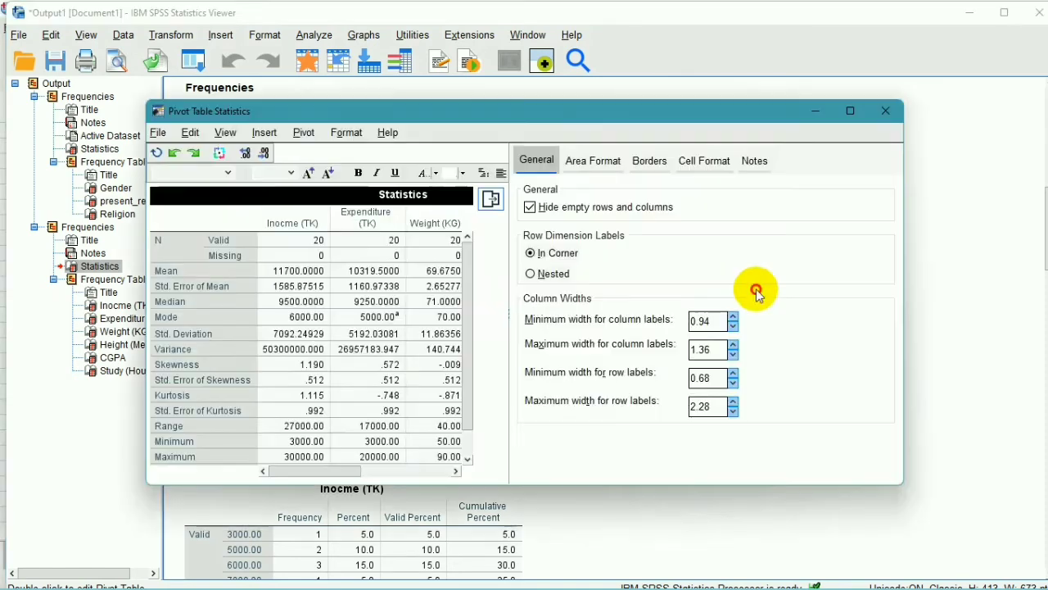
pyautogui.click(885, 119)
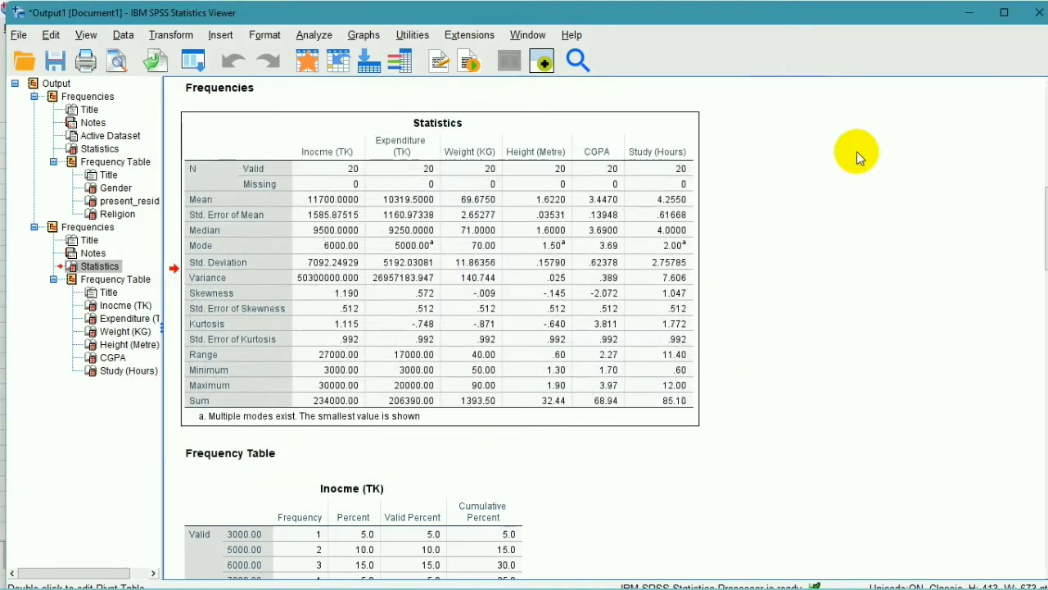
pyautogui.moveTo(1046, 259); pyautogui.dragTo(1042, 427)
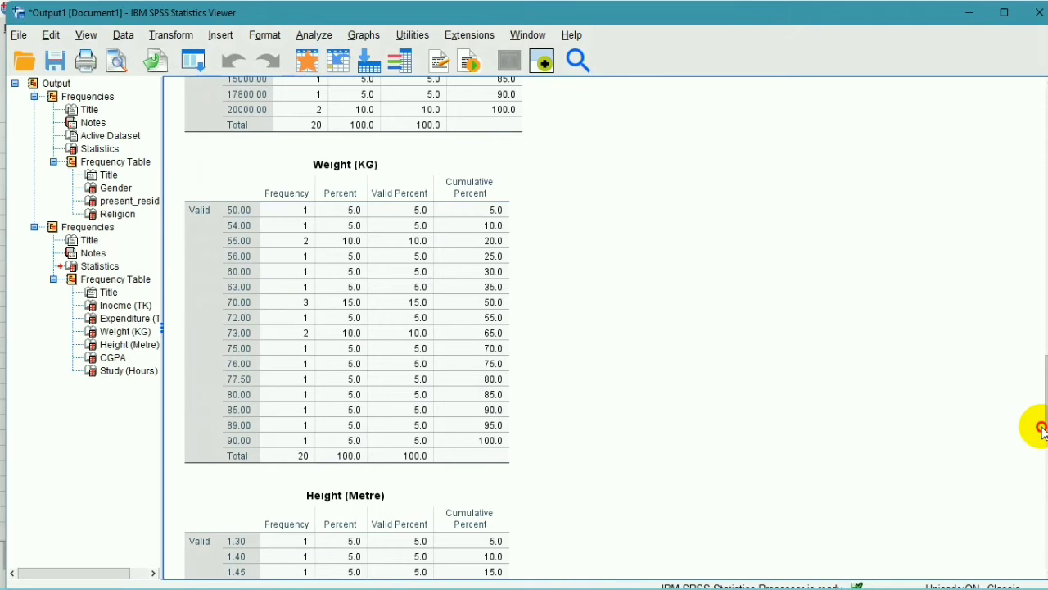
pyautogui.moveTo(1042, 427); pyautogui.dragTo(1039, 469)
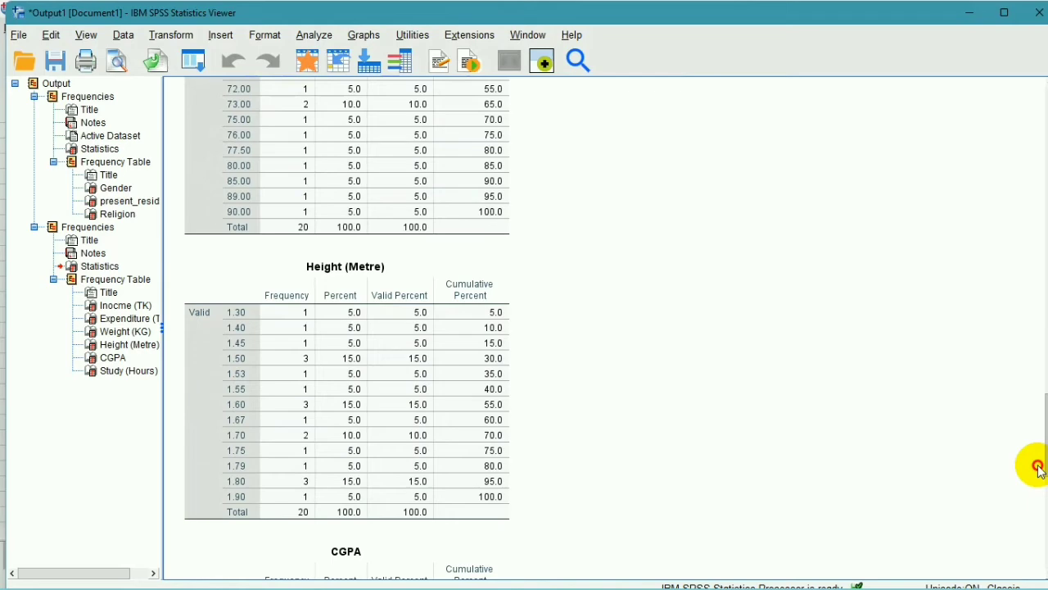
pyautogui.moveTo(1038, 468); pyautogui.dragTo(1014, 154)
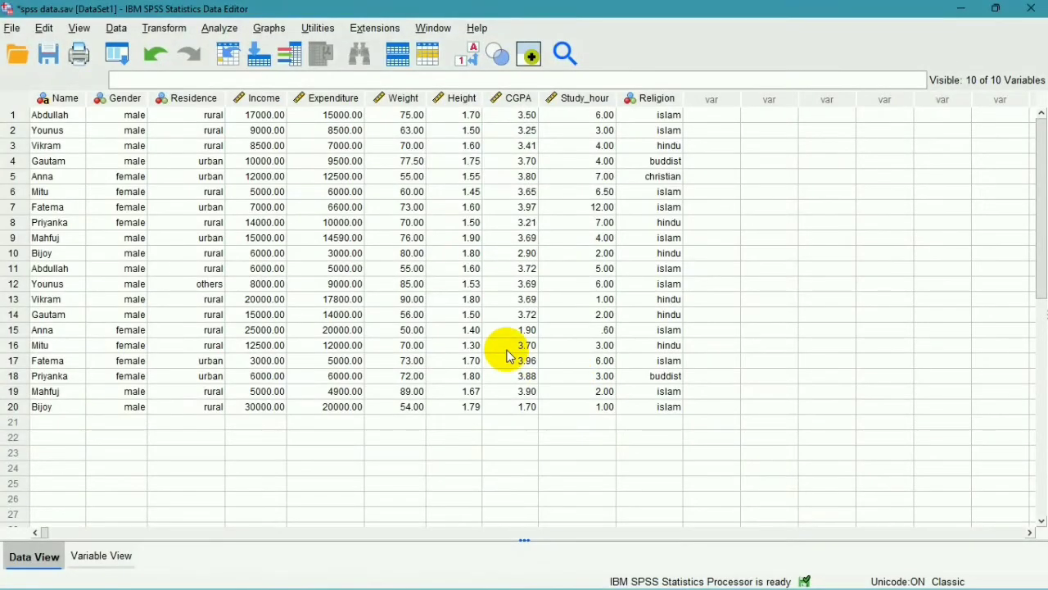
# - Start a Descriptives analysis and add the Inocme (TK) and Expenditure (TK) variables to it
pyautogui.click(225, 33)
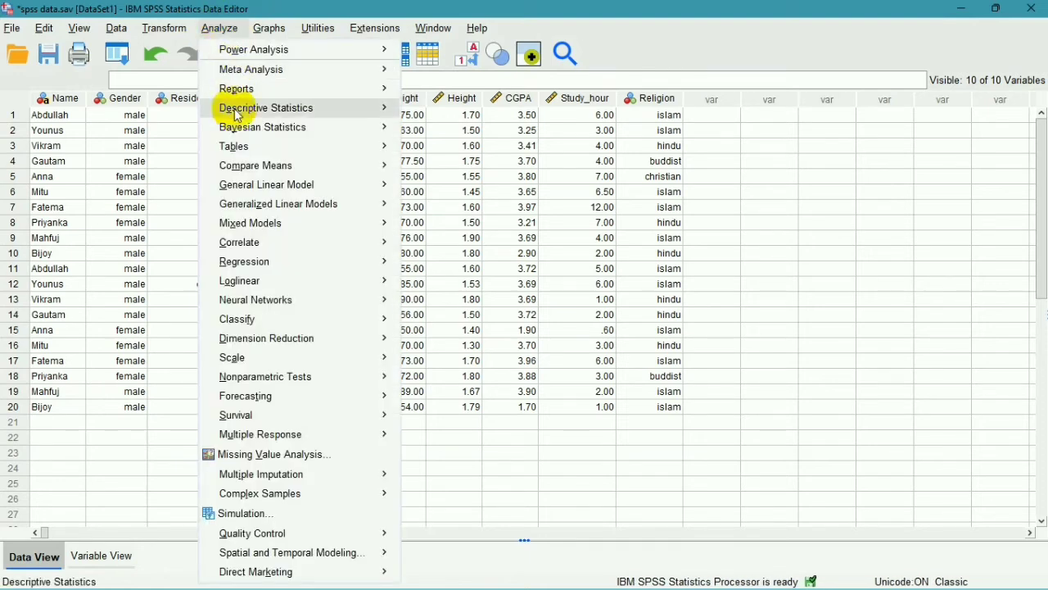
pyautogui.moveTo(233, 111)
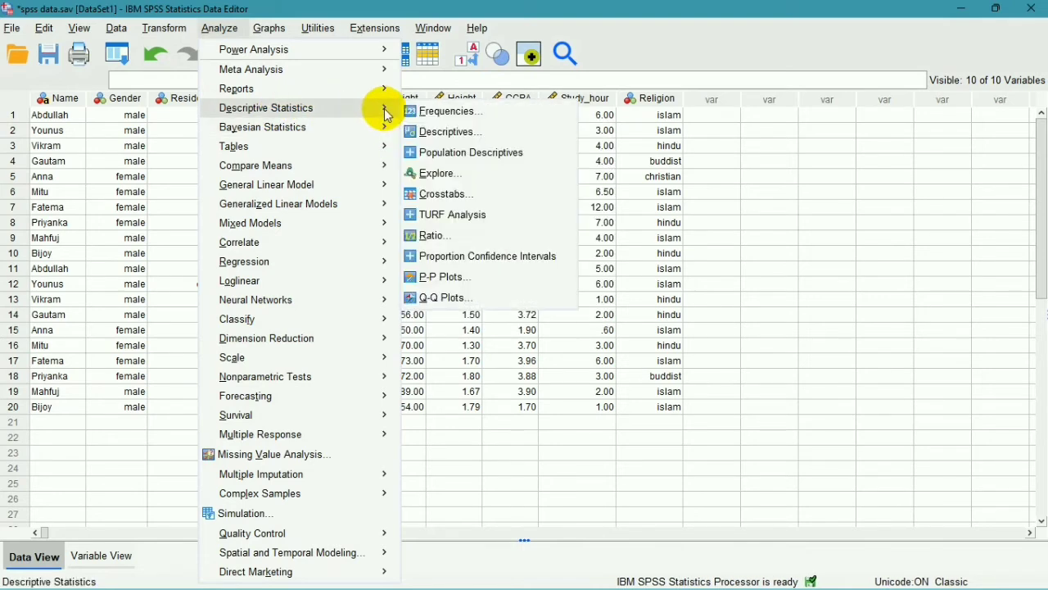
pyautogui.click(466, 143)
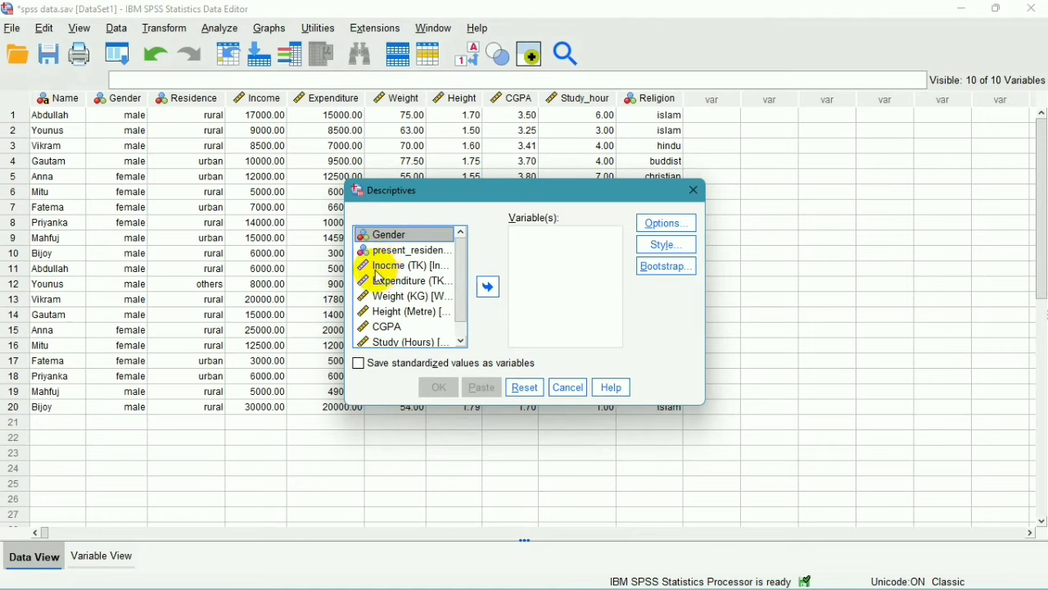
pyautogui.click(437, 270)
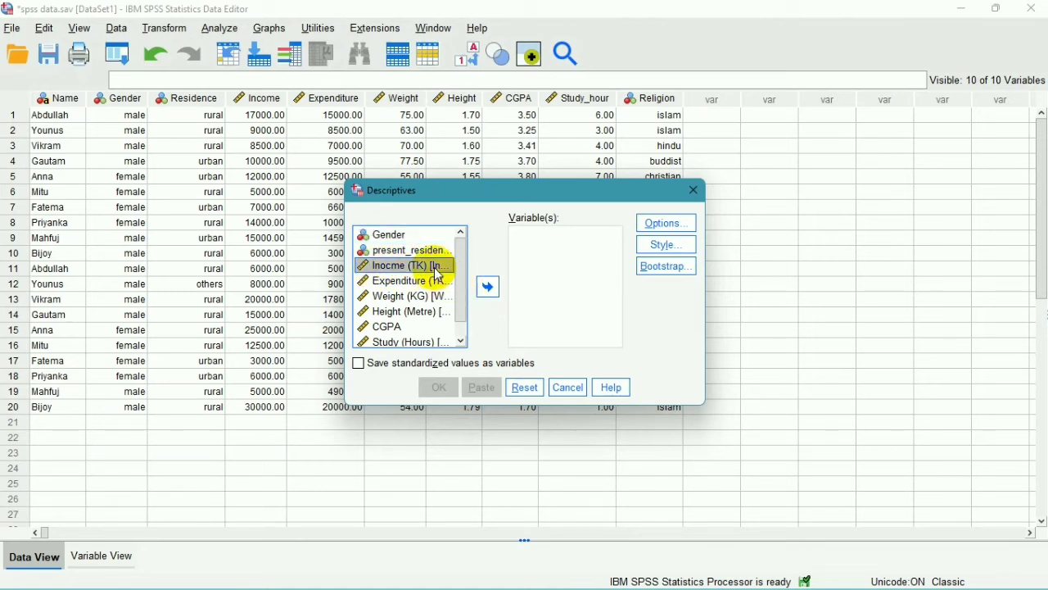
pyautogui.click(488, 286)
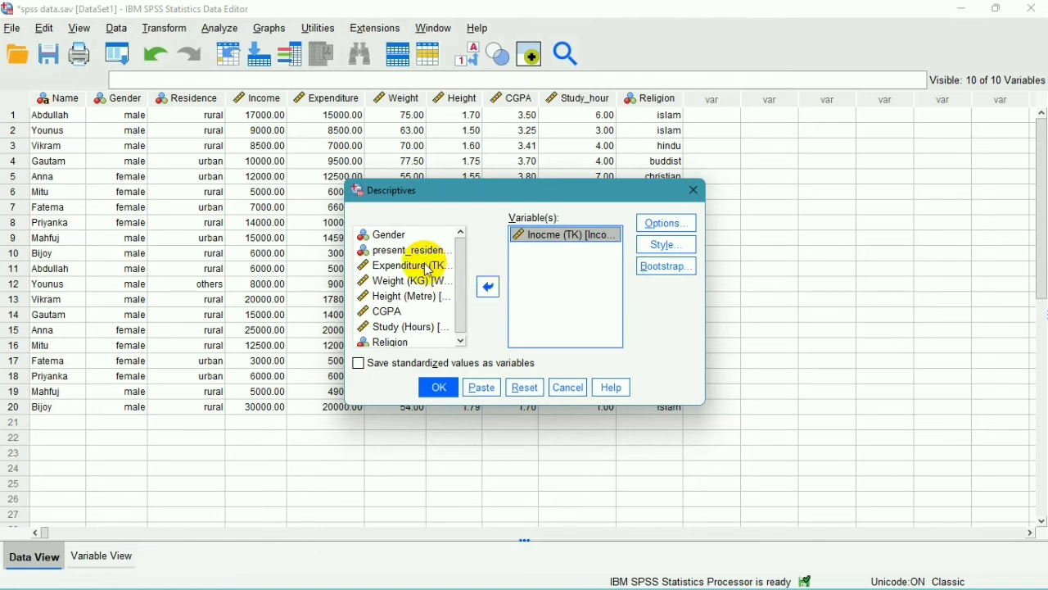
pyautogui.click(432, 267)
pyautogui.click(488, 286)
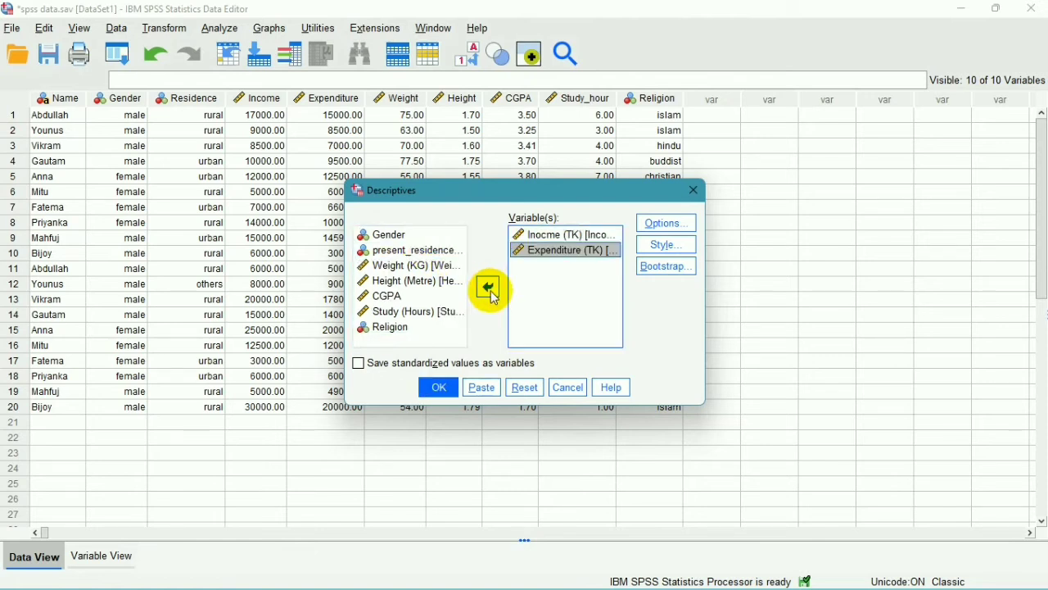
# - Add Weight (KG), Height (Metre), CGPA and Study (Hours) to the Descriptives analysis variables
pyautogui.click(430, 267)
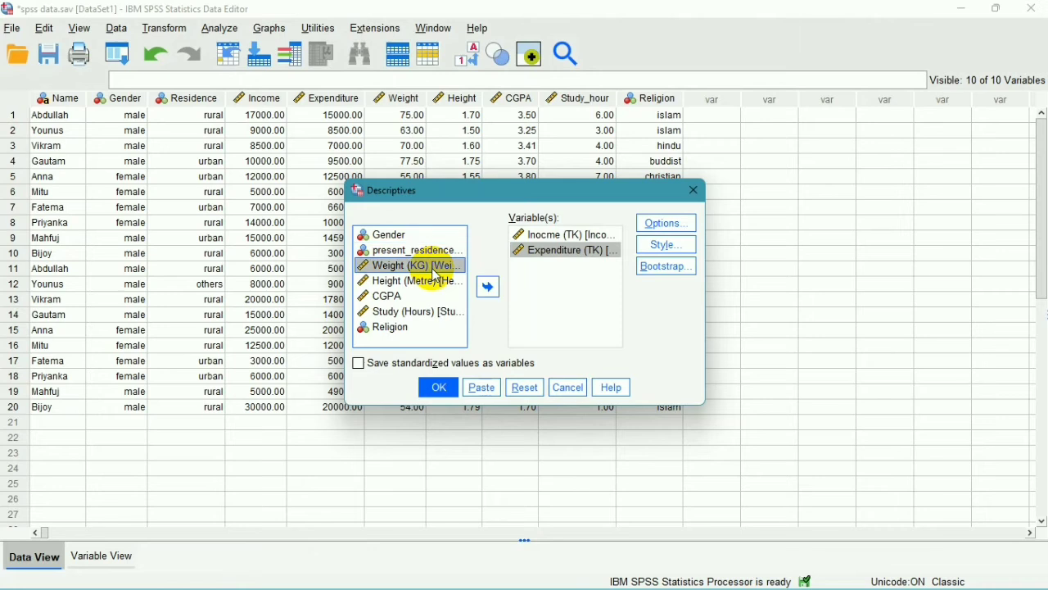
pyautogui.click(487, 289)
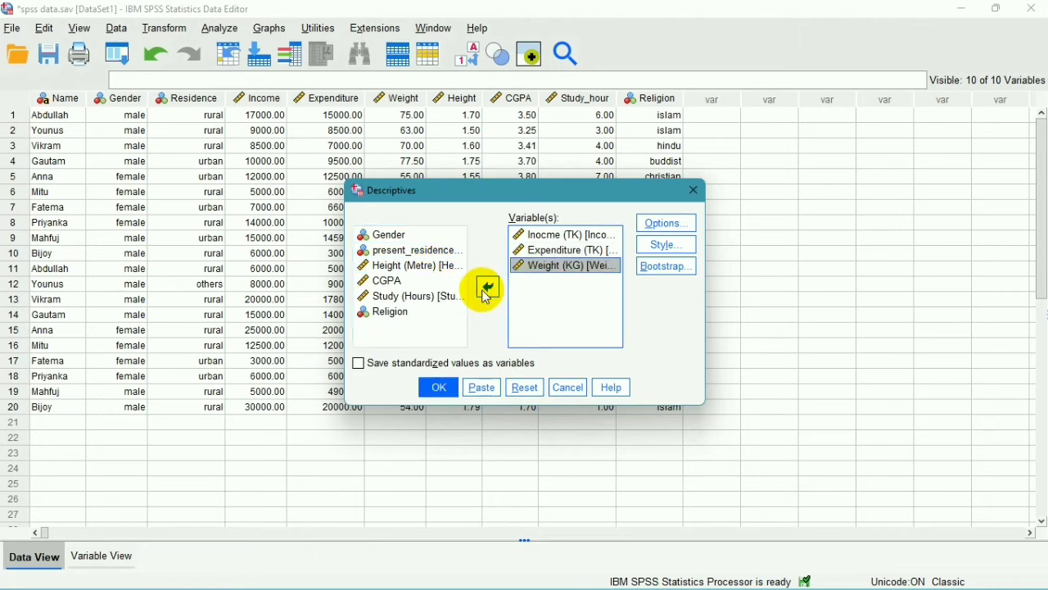
pyautogui.click(431, 267)
pyautogui.click(488, 288)
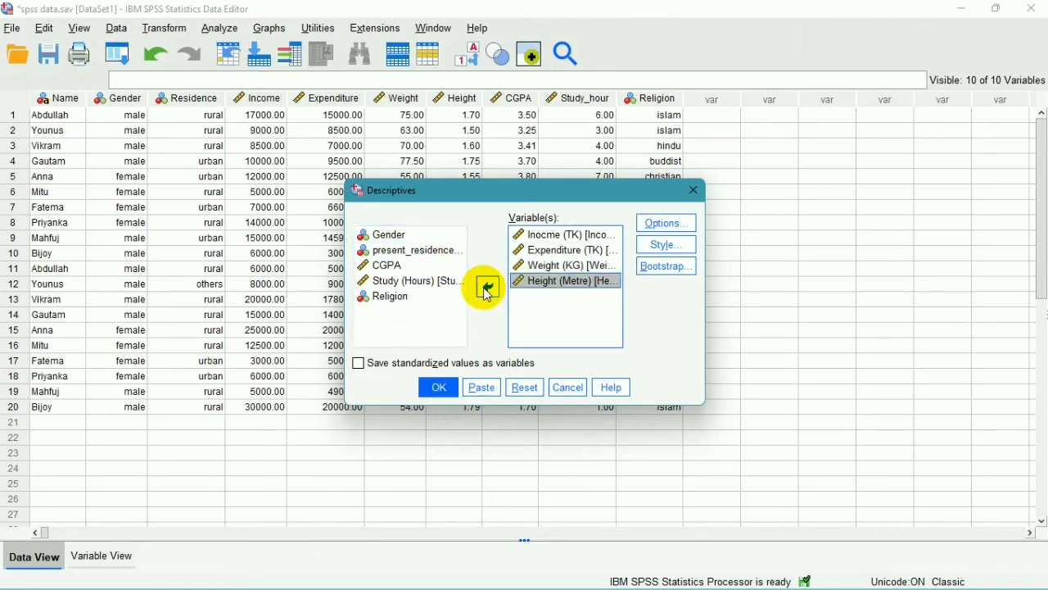
pyautogui.click(419, 268)
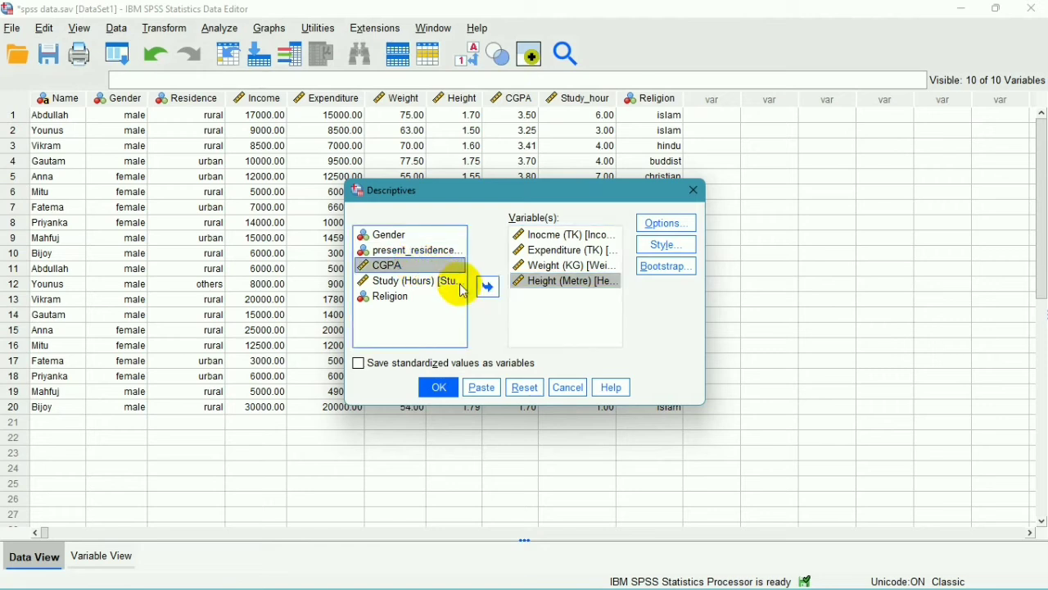
pyautogui.click(486, 288)
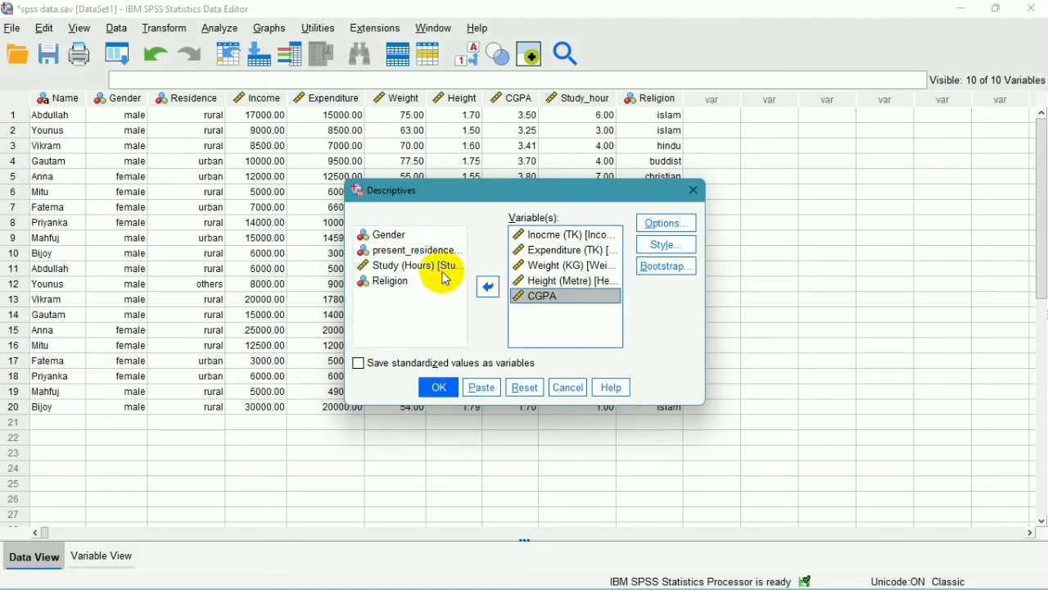
pyautogui.click(442, 272)
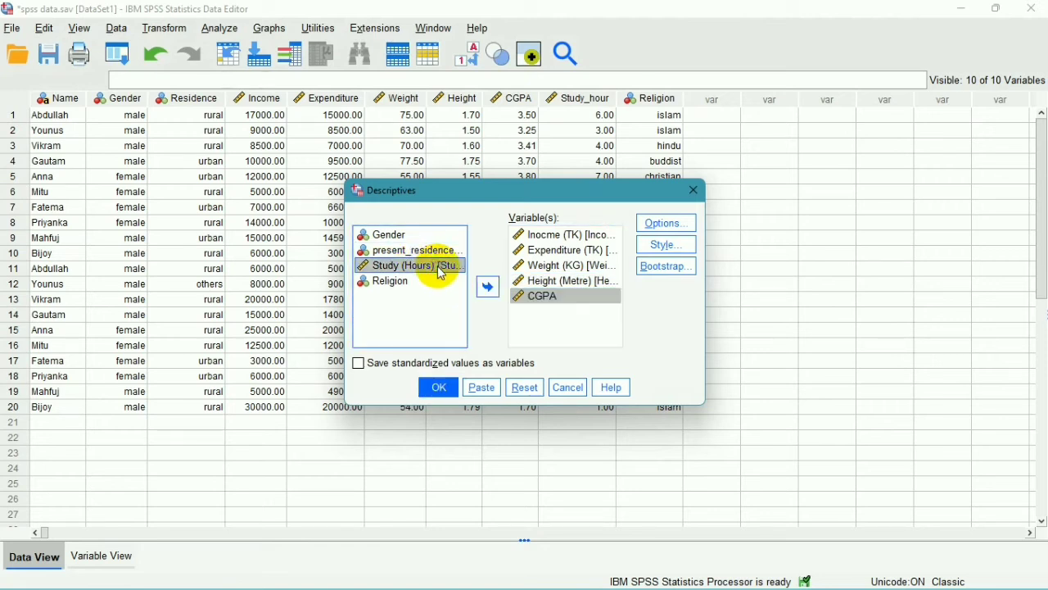
pyautogui.click(488, 288)
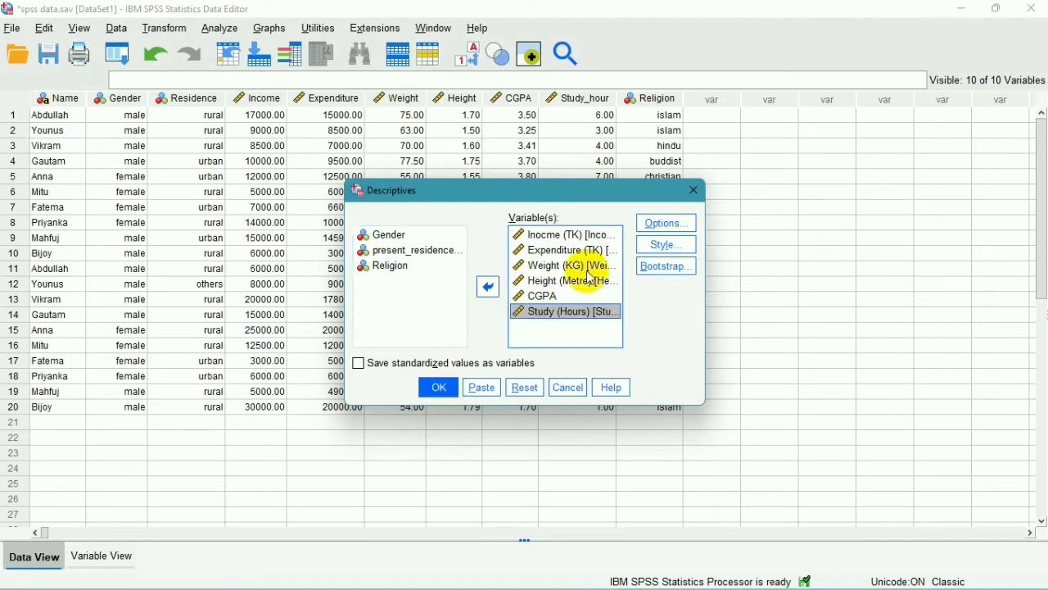
# - Include variance, S.E. mean, kurtosis and skewness in the Descriptives options alongside the defaults, and run the analysis
pyautogui.click(667, 224)
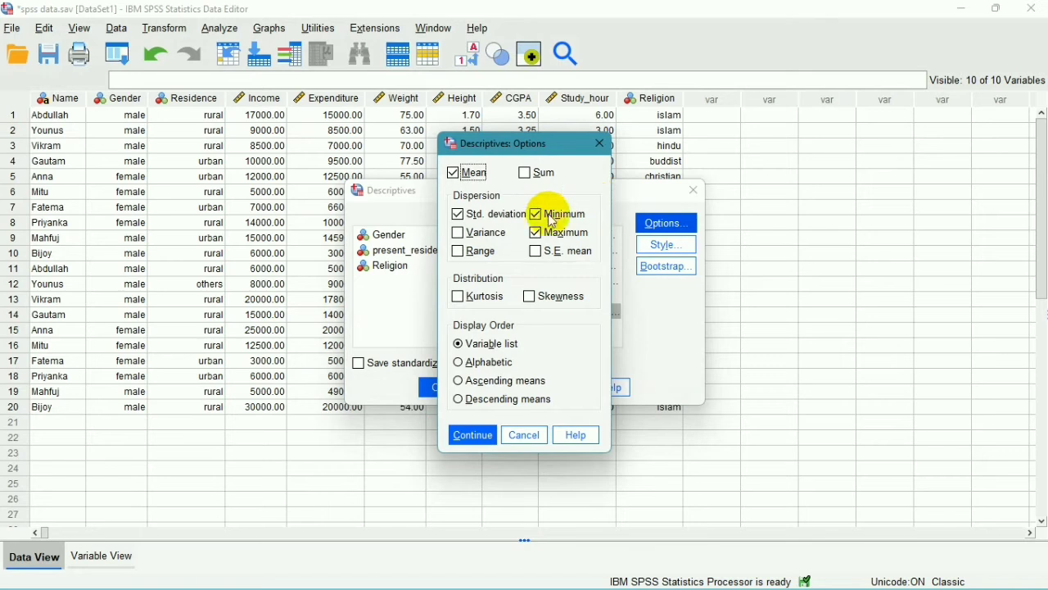
pyautogui.click(462, 237)
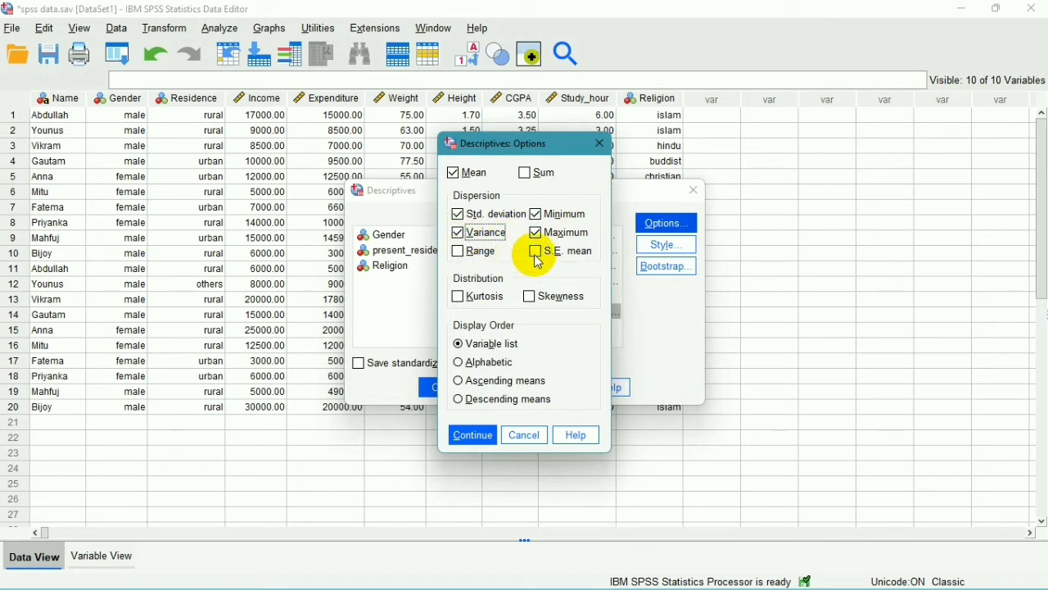
pyautogui.click(538, 254)
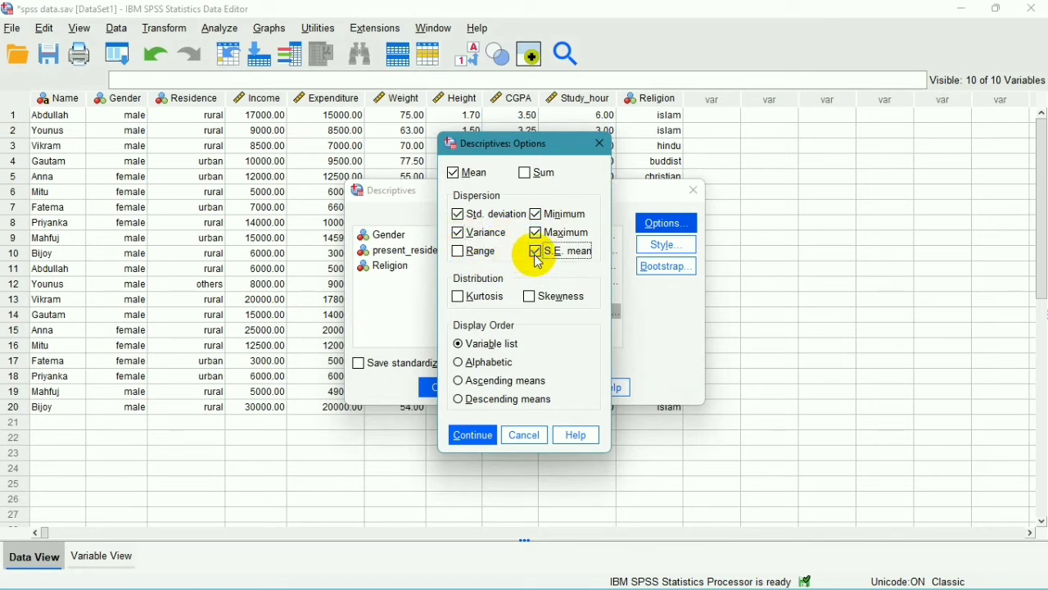
pyautogui.click(458, 302)
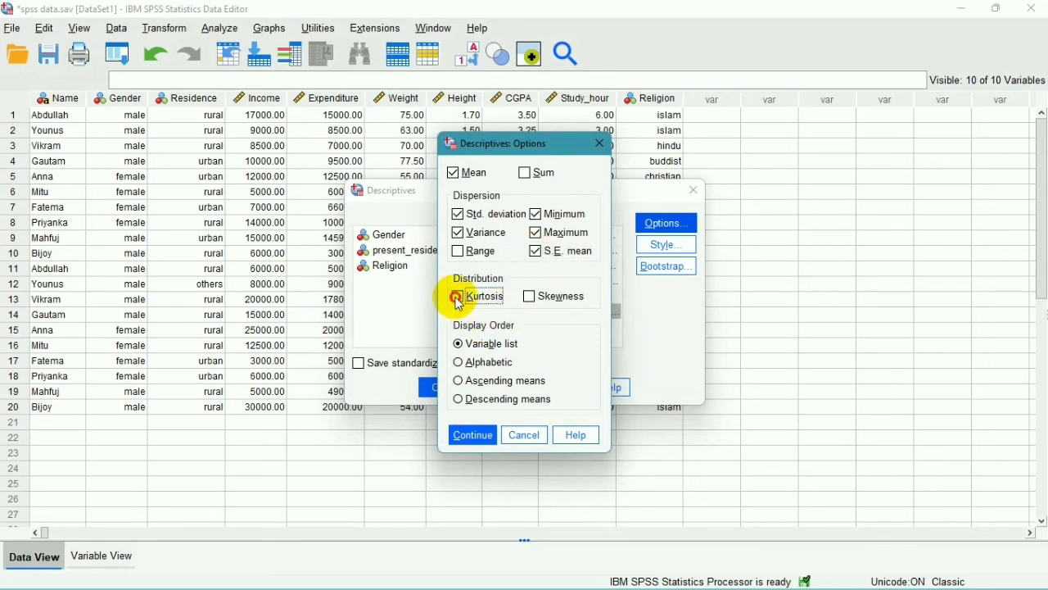
pyautogui.click(530, 298)
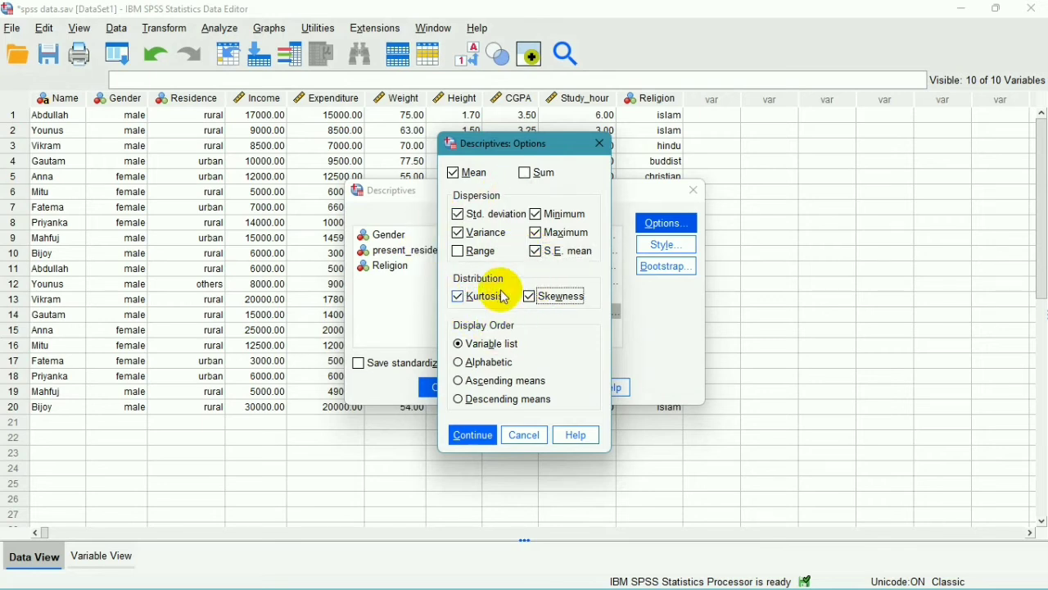
pyautogui.click(475, 435)
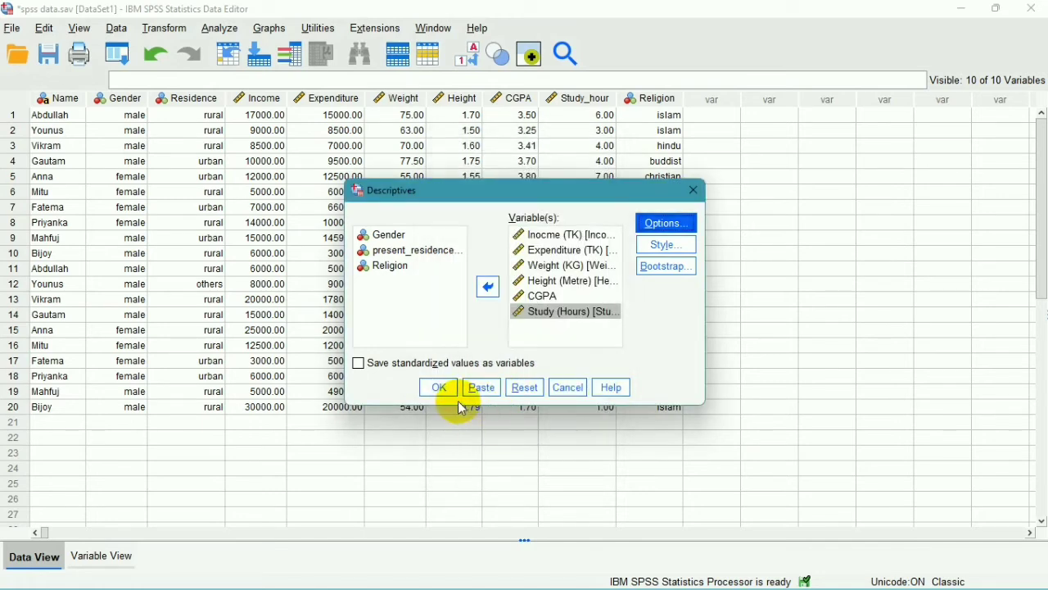
pyautogui.click(440, 388)
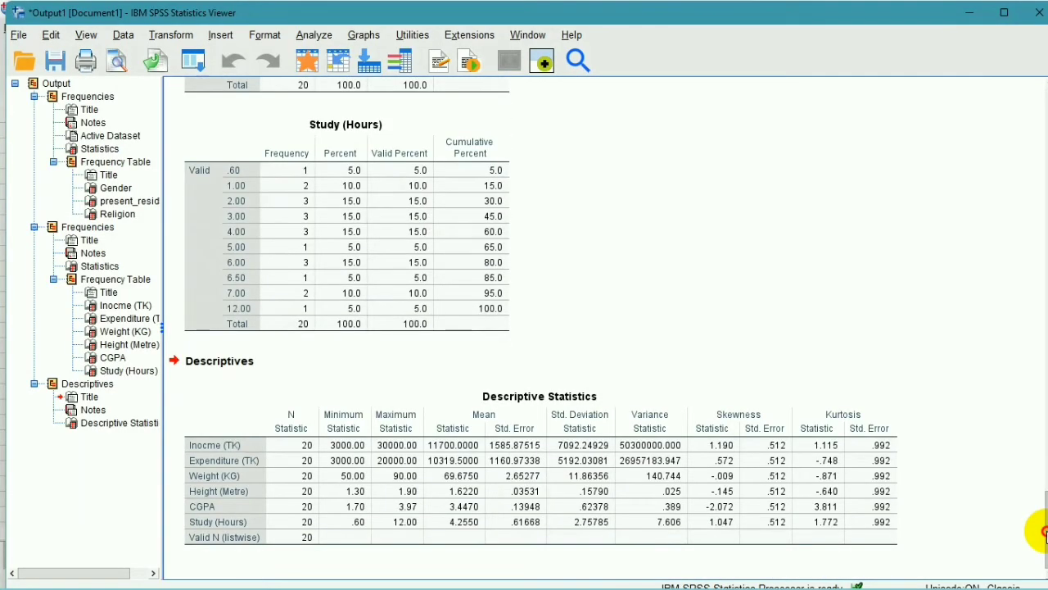
# - Compare the new Descriptive Statistics table with the earlier Frequencies Statistics table for the scale variables
pyautogui.click(758, 511)
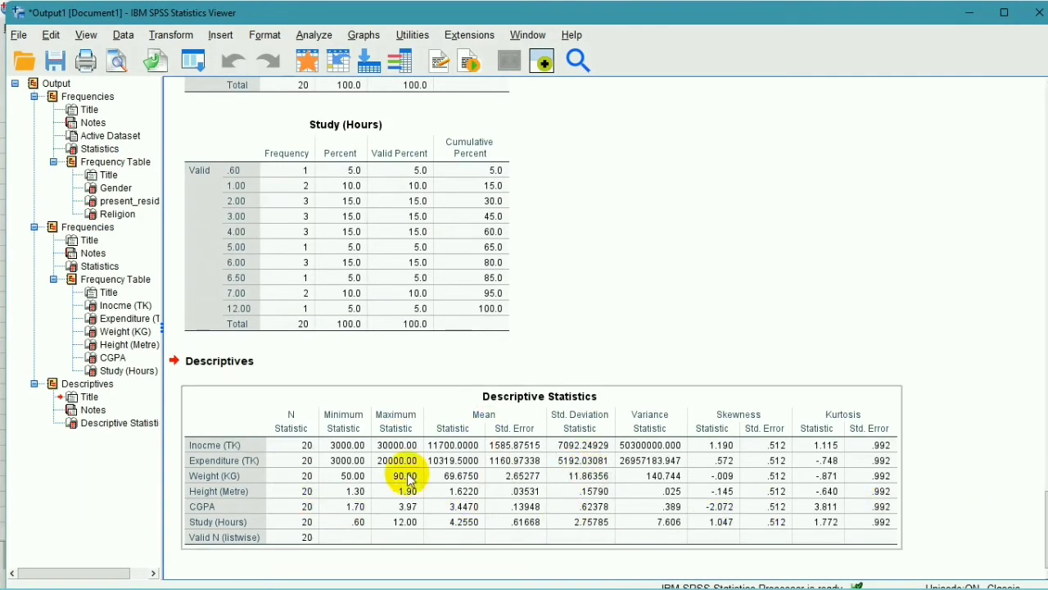
pyautogui.click(1021, 506)
pyautogui.moveTo(1043, 503); pyautogui.dragTo(1040, 179)
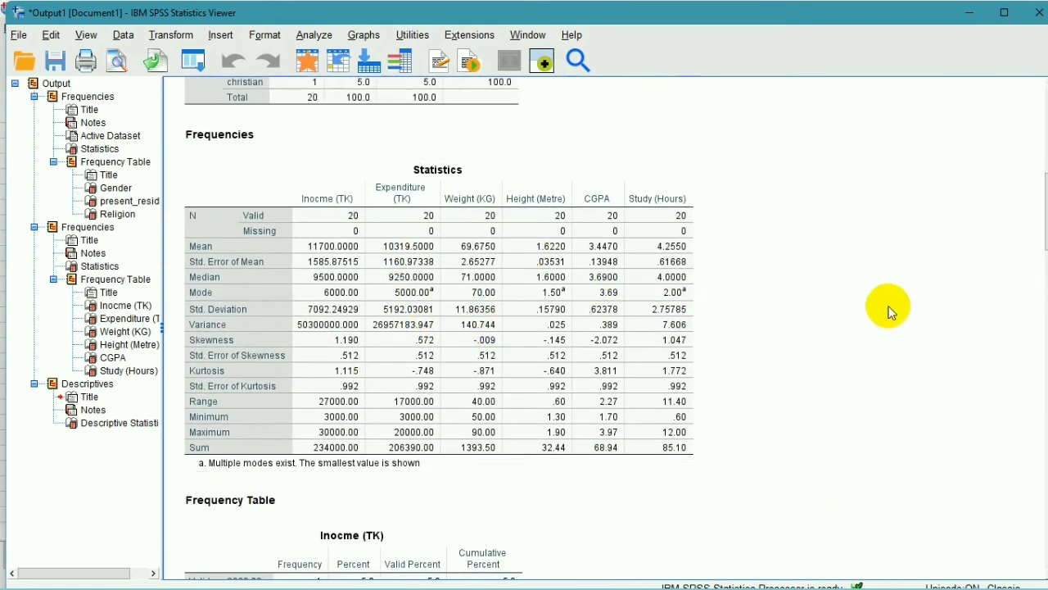
pyautogui.moveTo(1037, 234); pyautogui.dragTo(1038, 580)
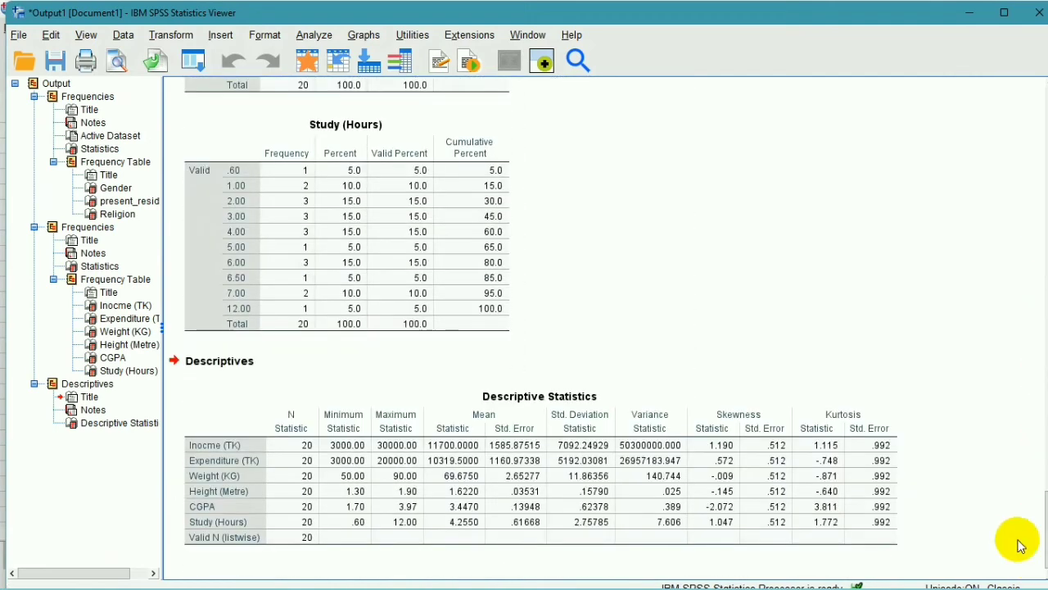
# - Examine the minimum, maximum, mean, dispersion, skewness and kurtosis columns of the Descriptive Statistics table, and return to the data editor
pyautogui.click(454, 395)
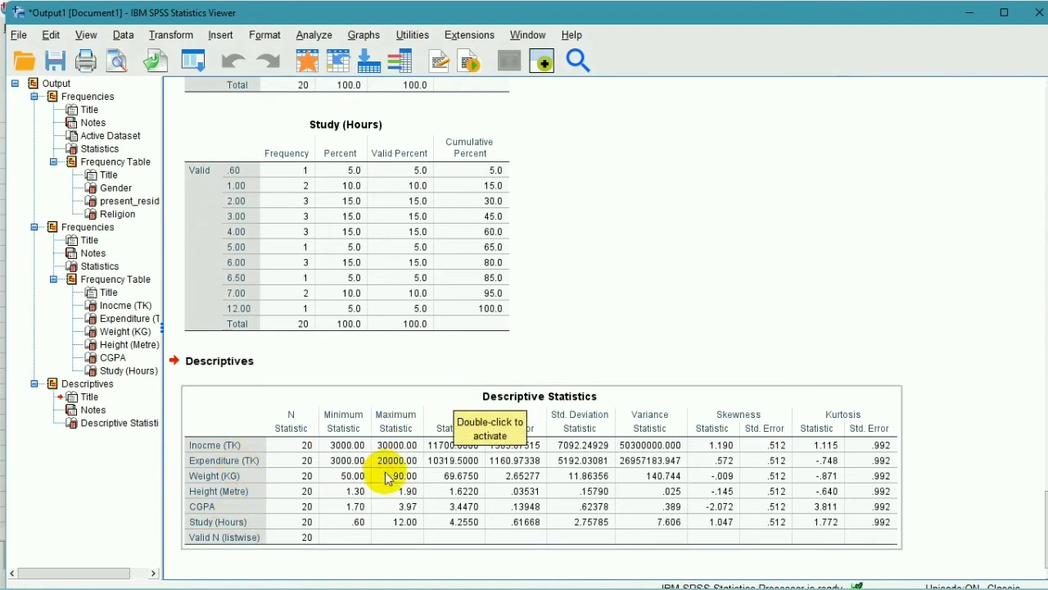
pyautogui.click(512, 364)
pyautogui.click(433, 430)
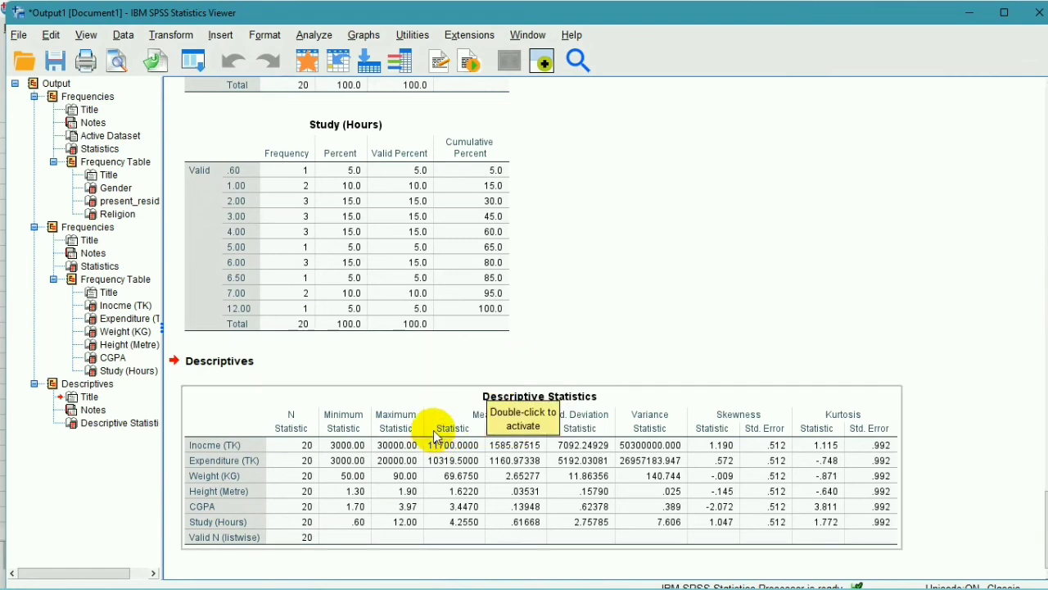
pyautogui.click(517, 348)
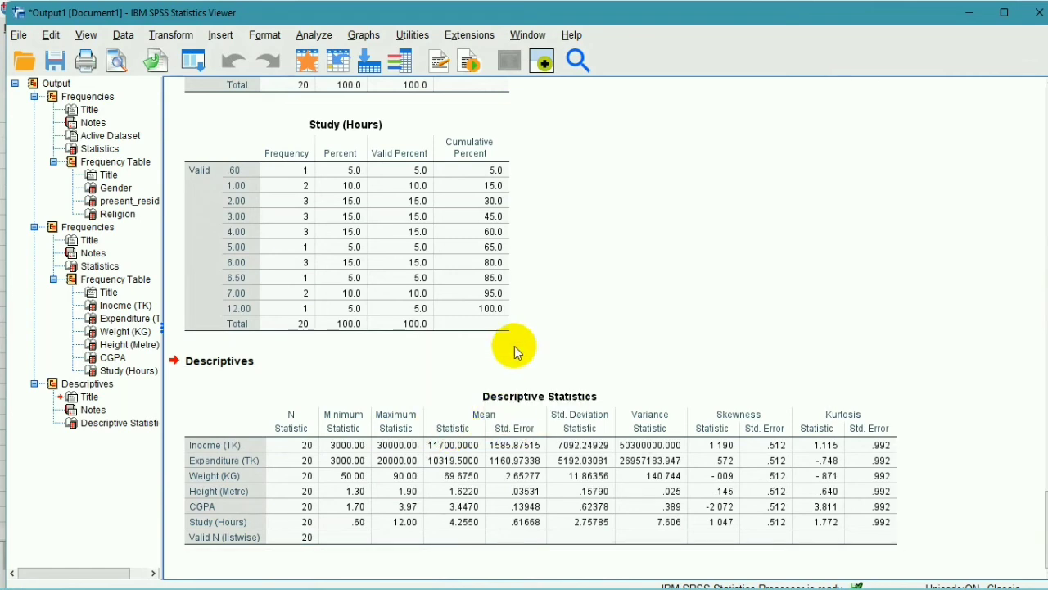
pyautogui.click(398, 418)
pyautogui.click(483, 419)
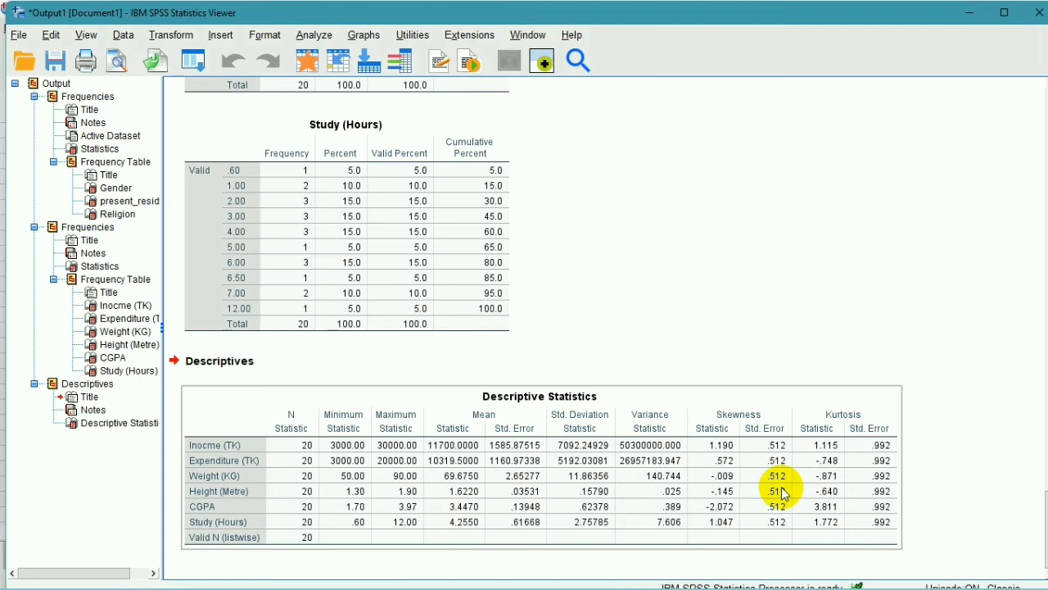
pyautogui.click(873, 308)
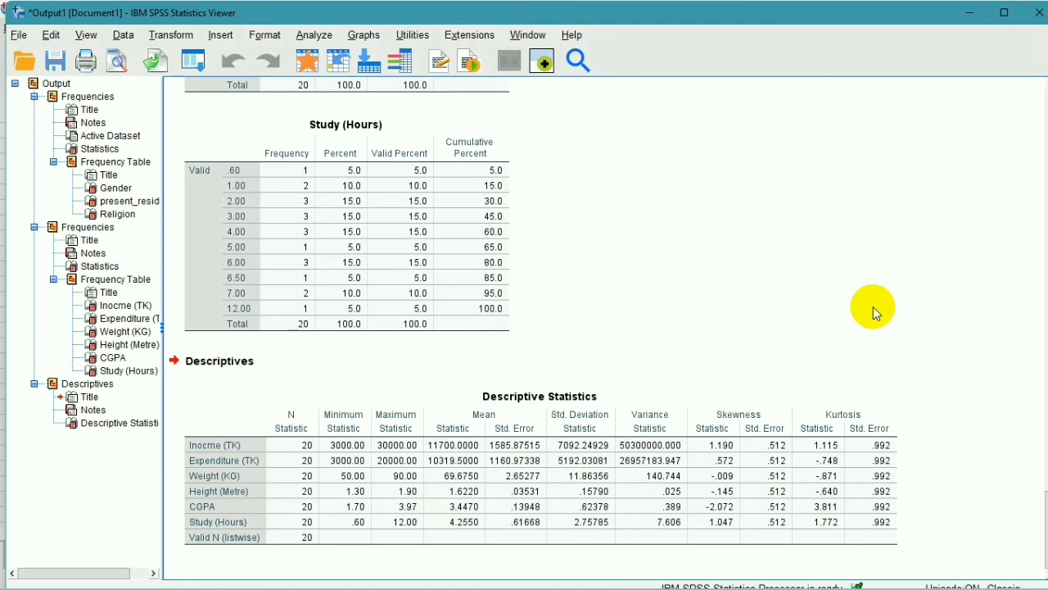
pyautogui.click(321, 481)
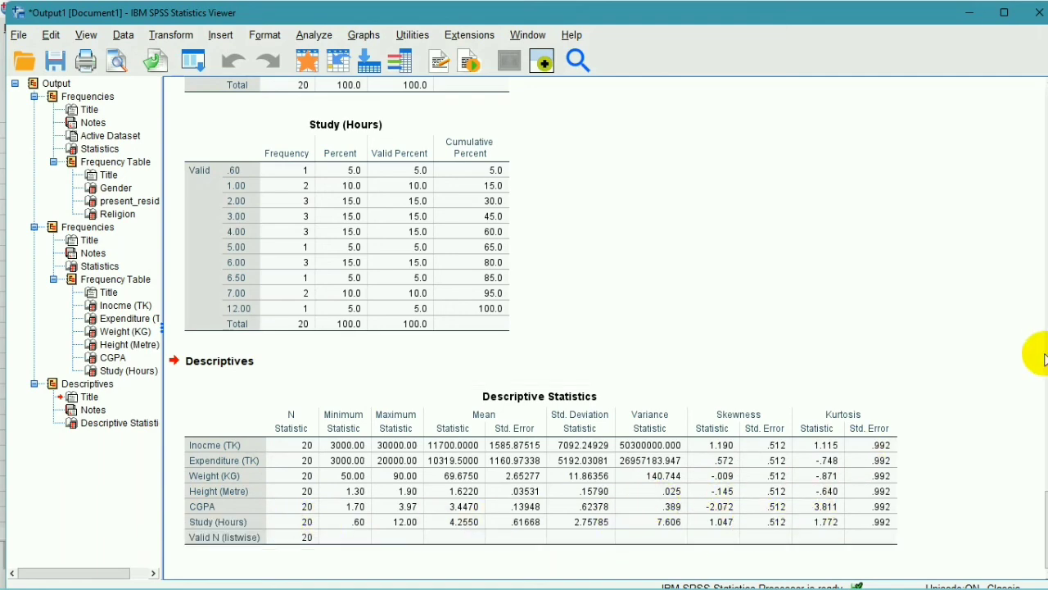
pyautogui.scroll(3, 1006, 399)
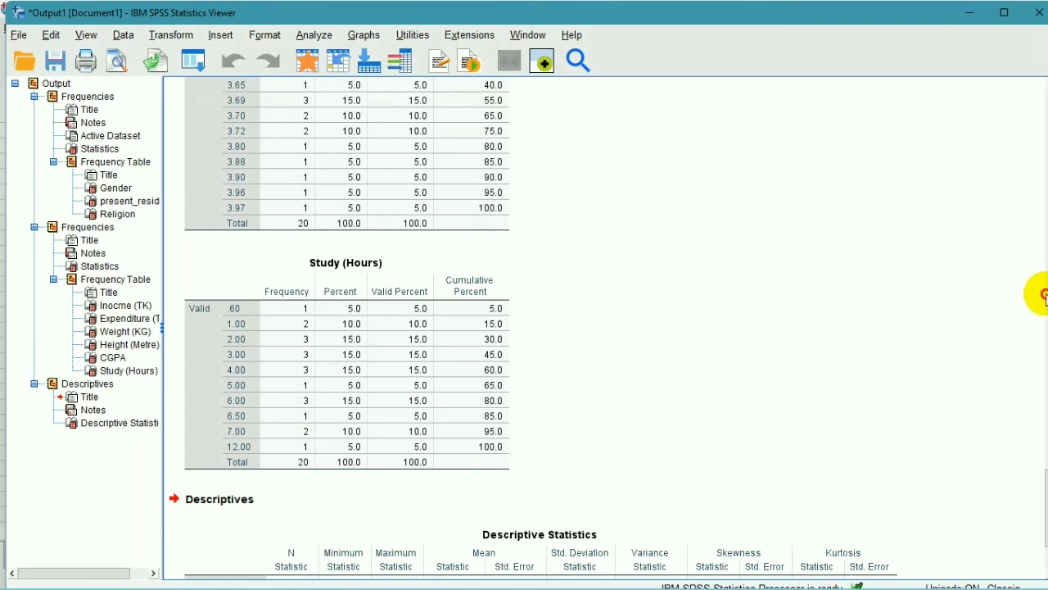
pyautogui.scroll(-3, 1030, 482)
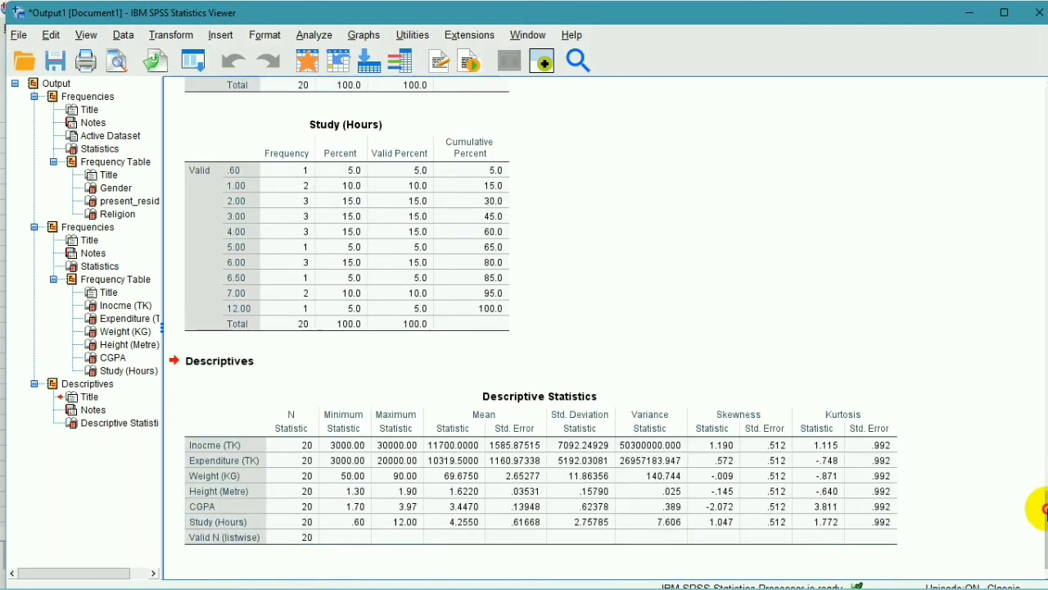
pyautogui.click(966, 19)
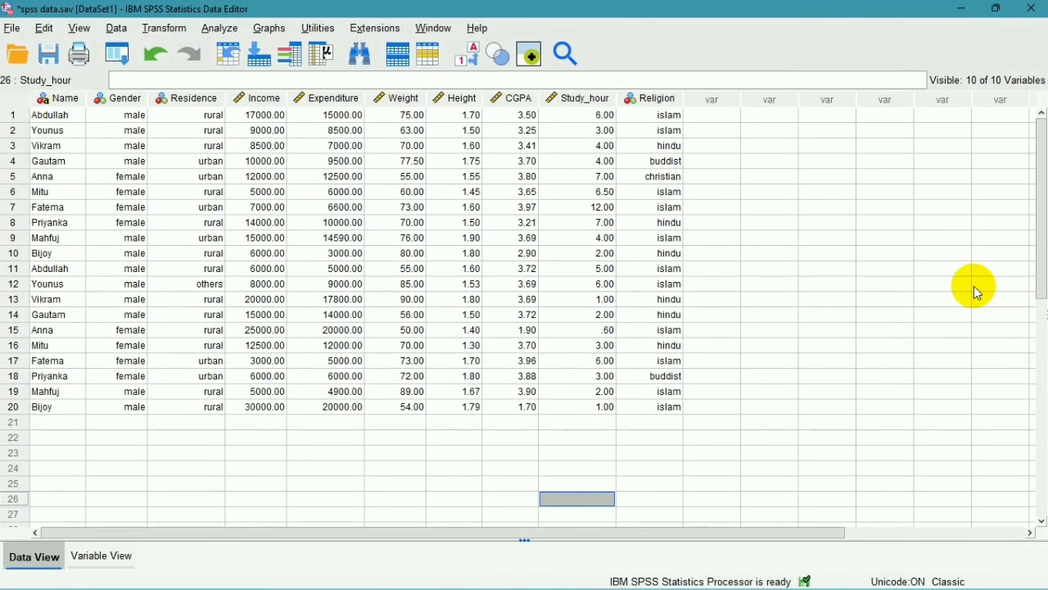